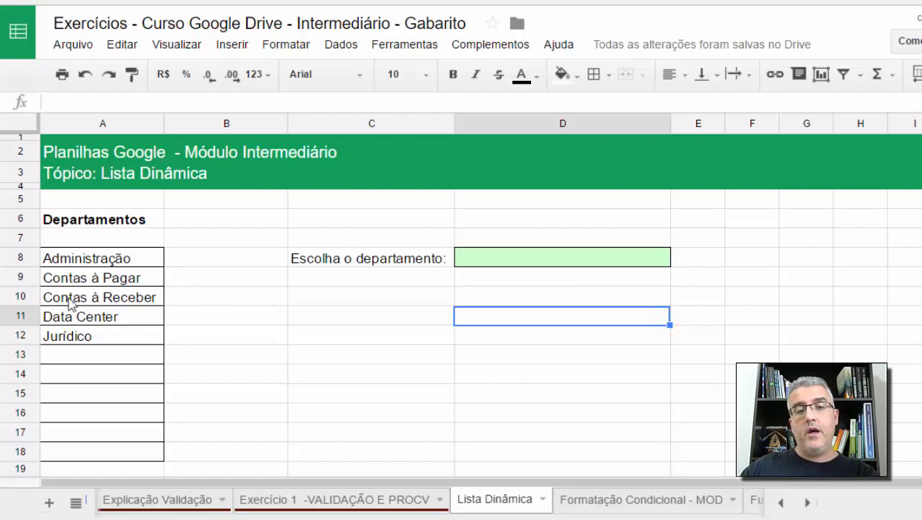
Enter CPD as a trial department in cell A13 below Jurídico and clear the cell again
left_click(78, 257)
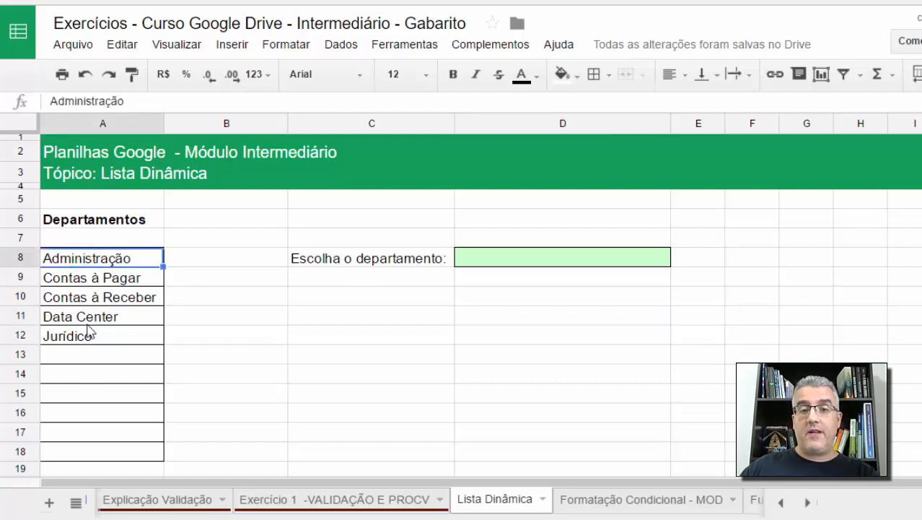
left_click(96, 359)
type("cpd")
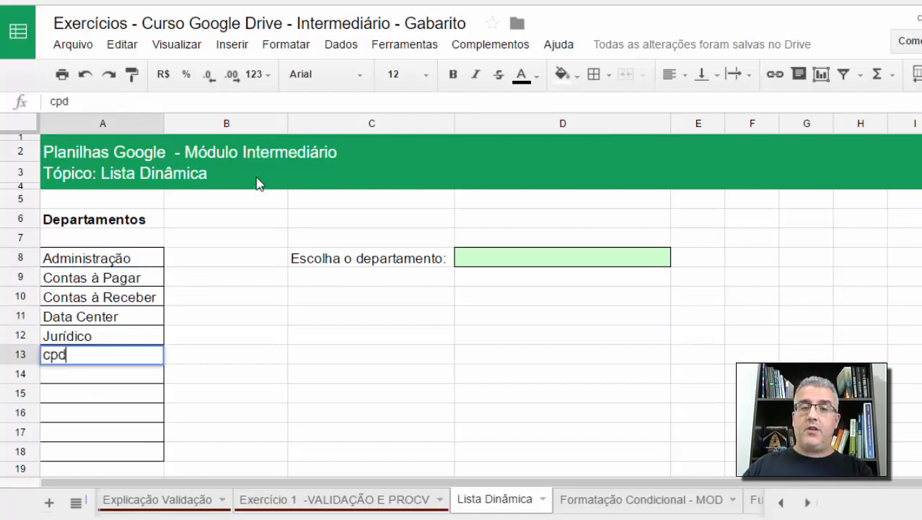
key("BackSpace")
key("BackSpace")
type("C")
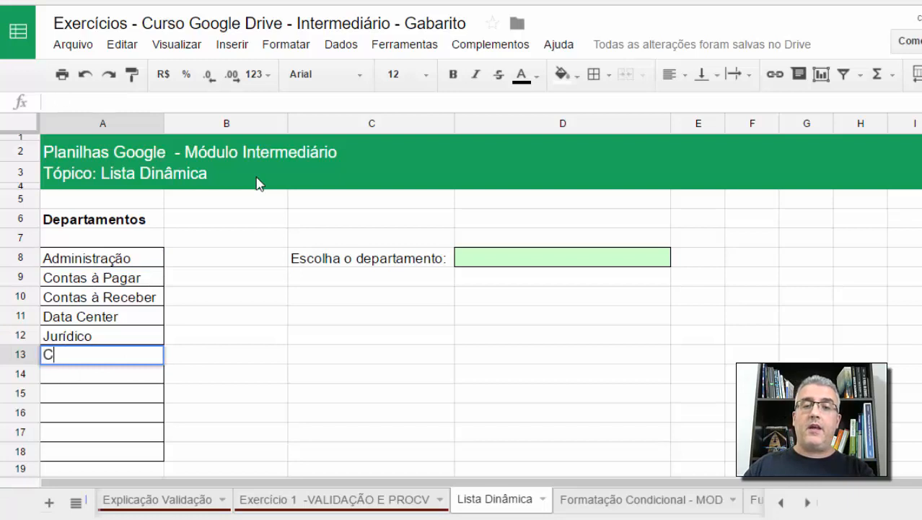
type("PD")
key("Return")
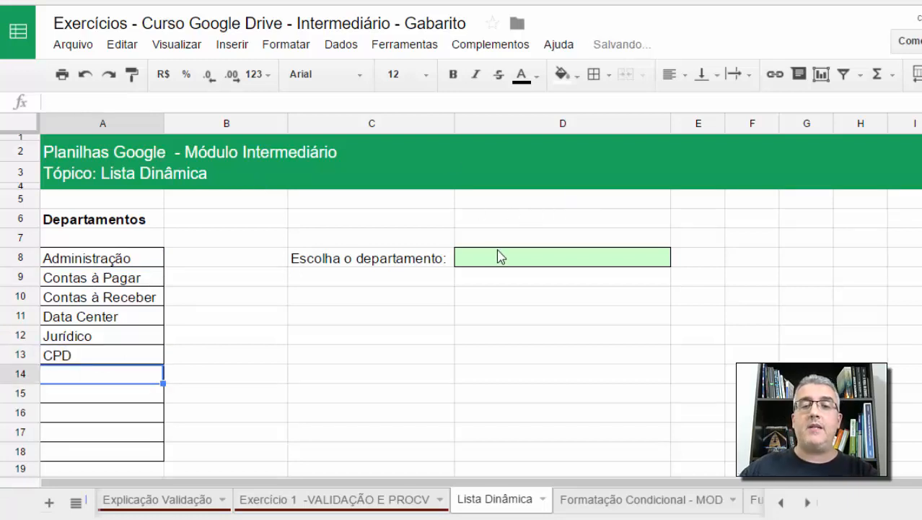
left_click(95, 355)
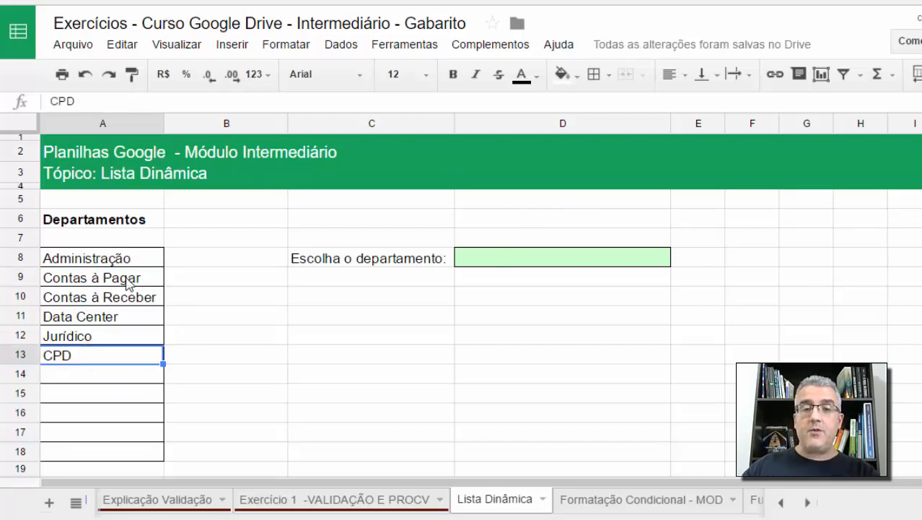
key("Delete")
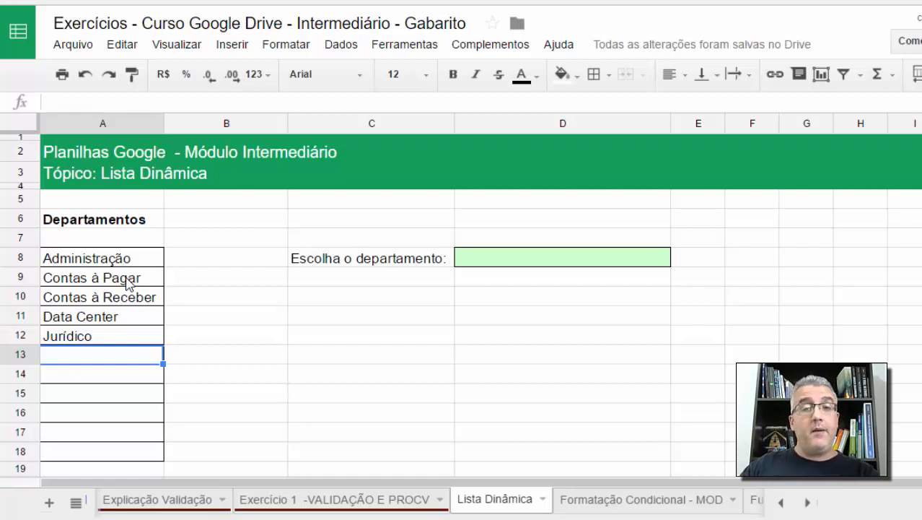
Add data validation to cell D8 with a list from range A:A, rejecting invalid entries, and view its dropdown options
left_click(487, 266)
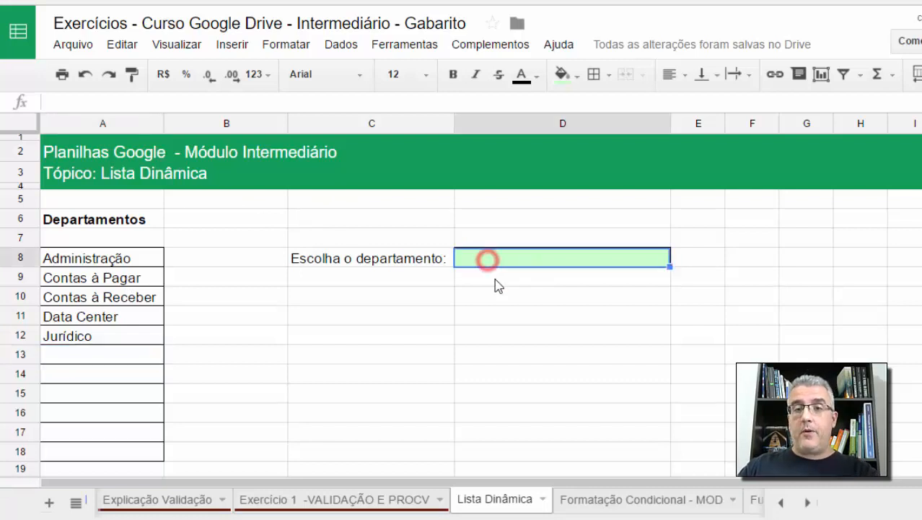
left_click(337, 46)
left_click(378, 319)
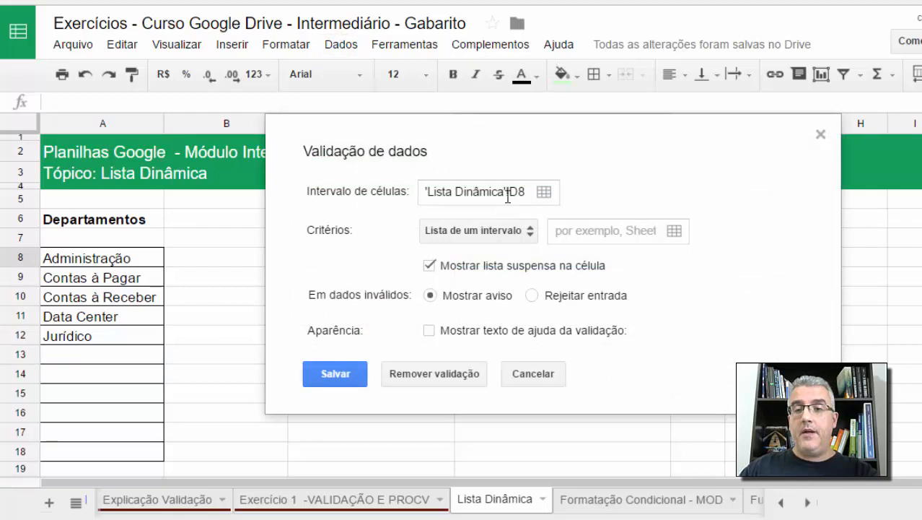
left_click(674, 230)
left_click(115, 129)
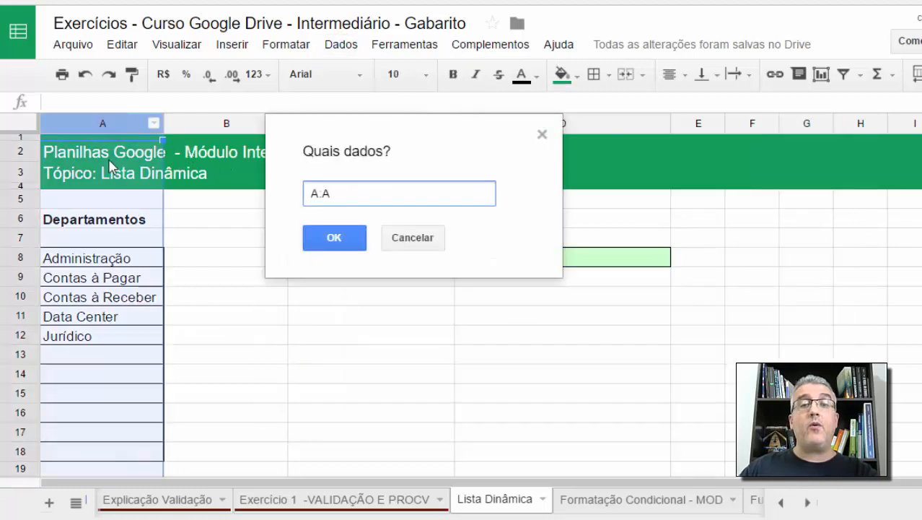
left_click(338, 238)
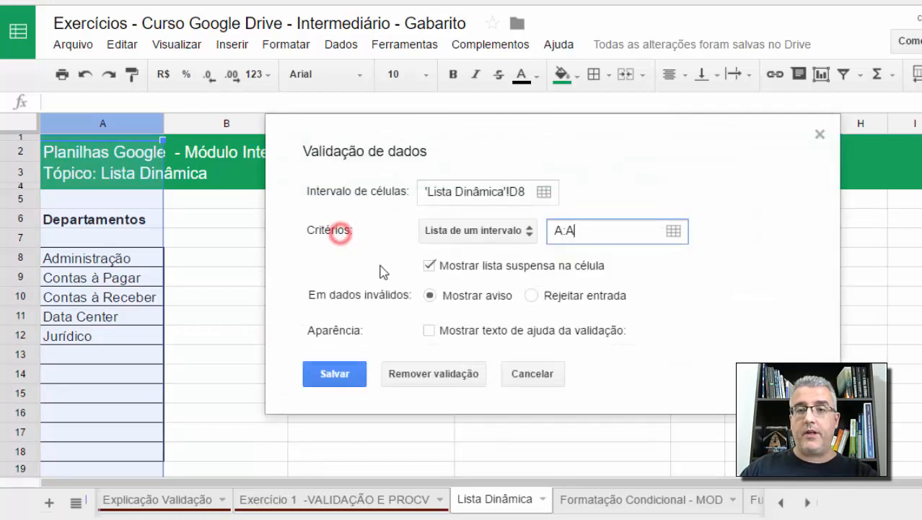
left_click(533, 296)
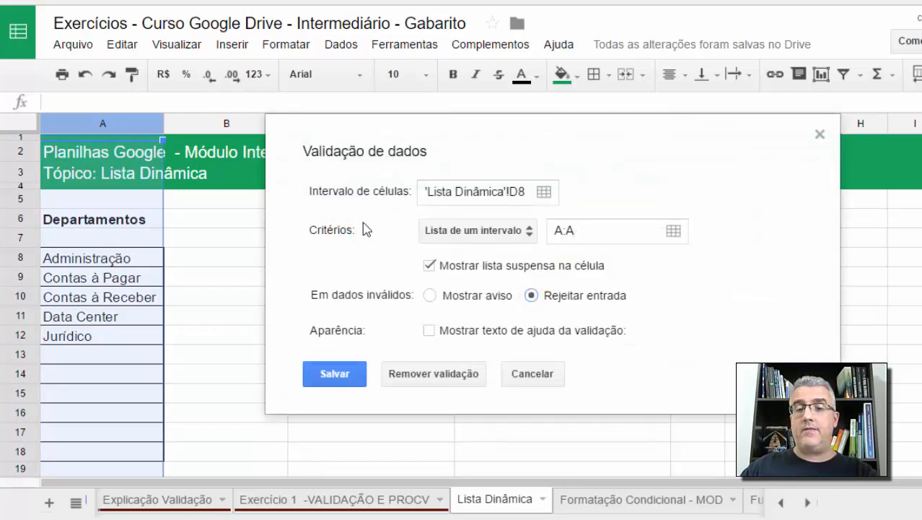
left_click(345, 373)
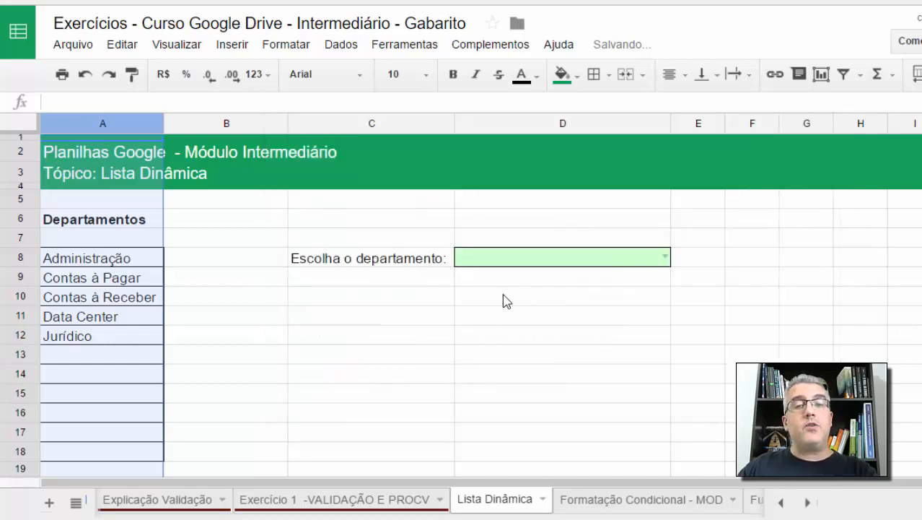
left_click(665, 258)
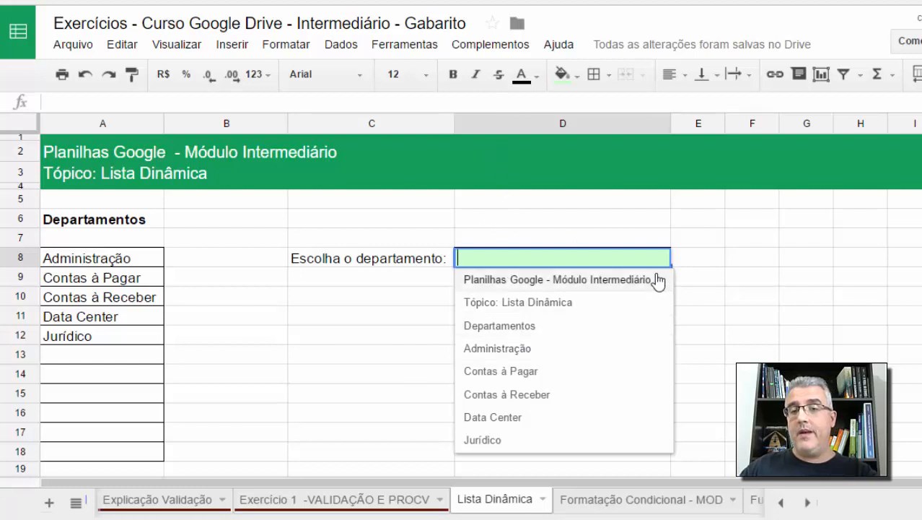
key("Escape")
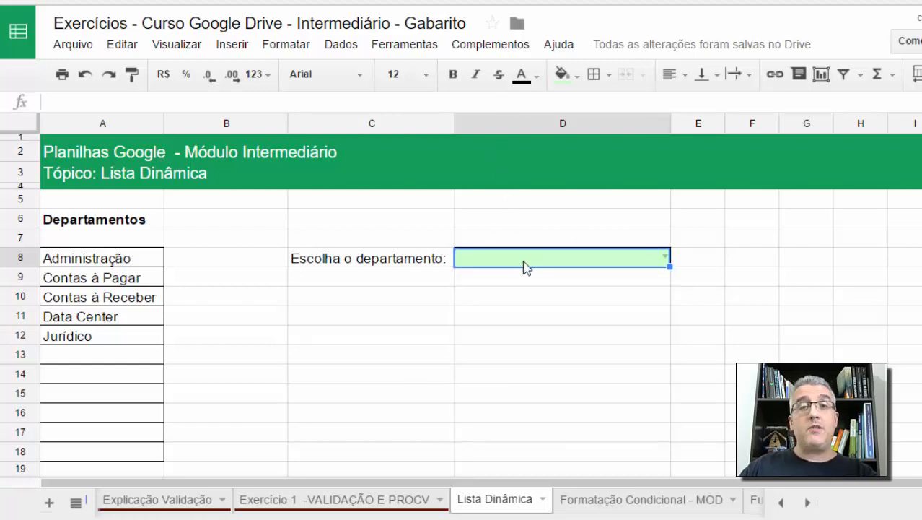
Try to change the source range of D8's validation list to A8:A200
left_click(340, 44)
left_click(400, 316)
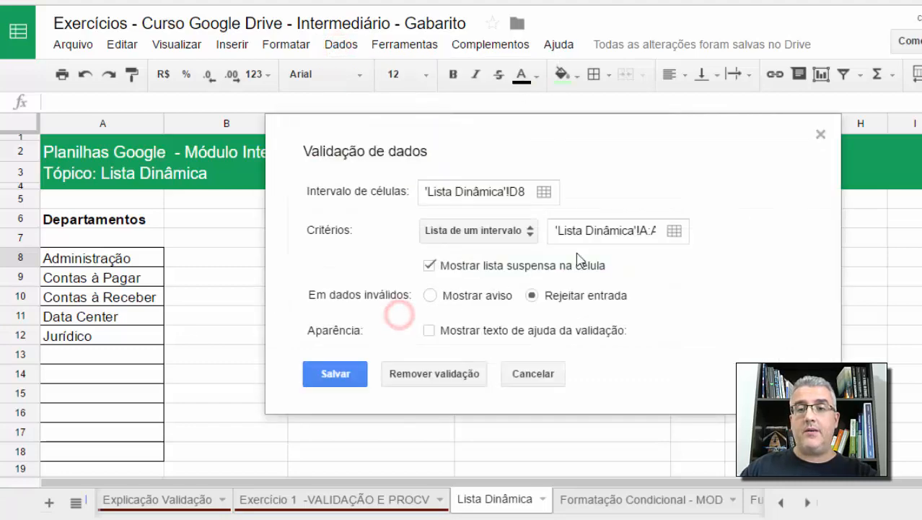
left_click(673, 232)
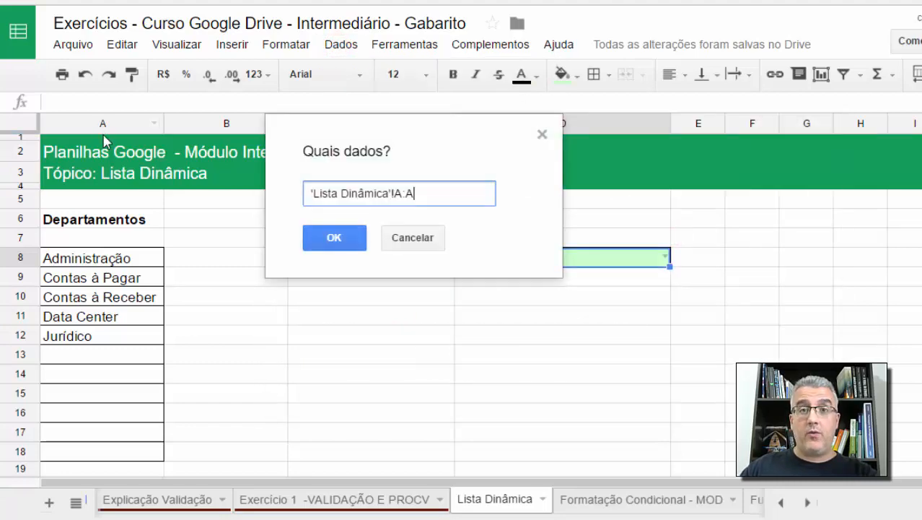
left_click_drag(92, 257, 171, 442)
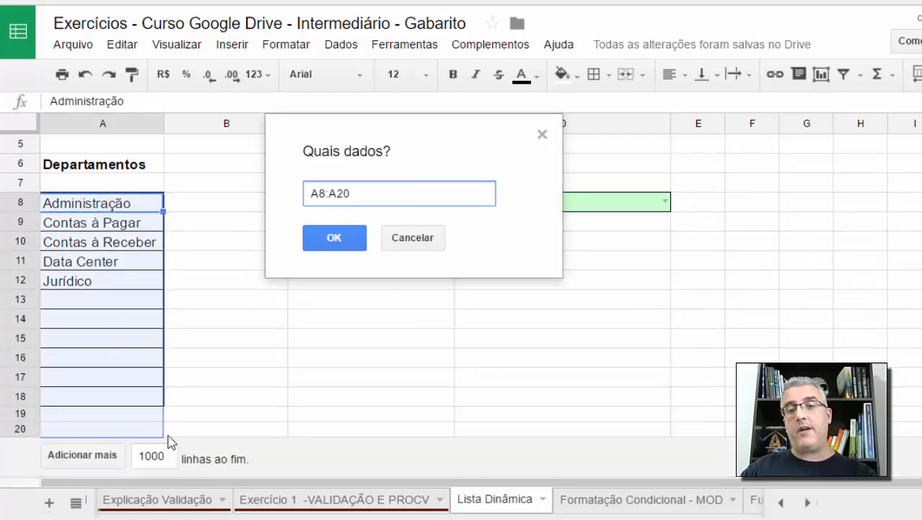
left_click(361, 196)
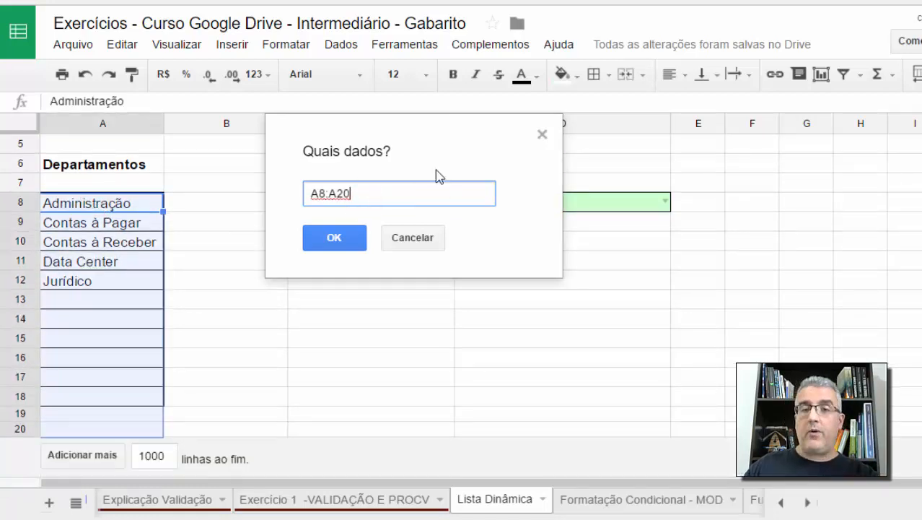
type("0")
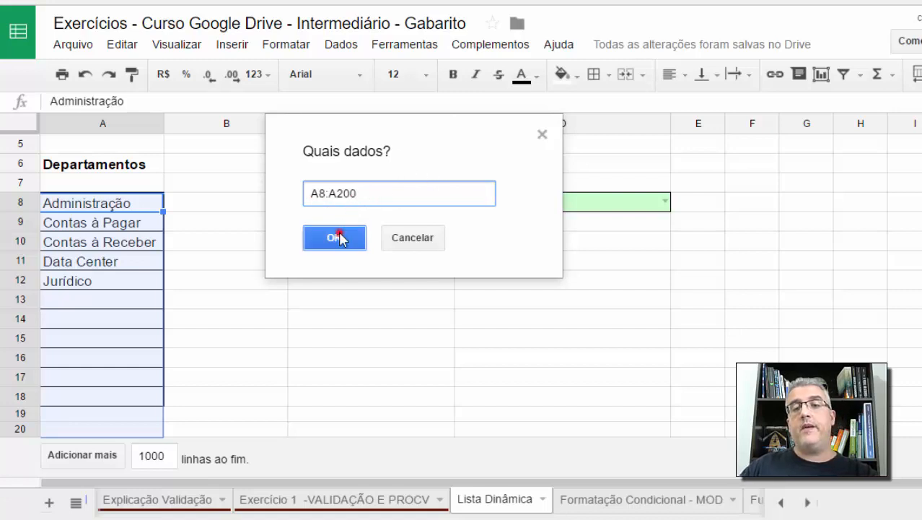
left_click(334, 237)
left_click(343, 377)
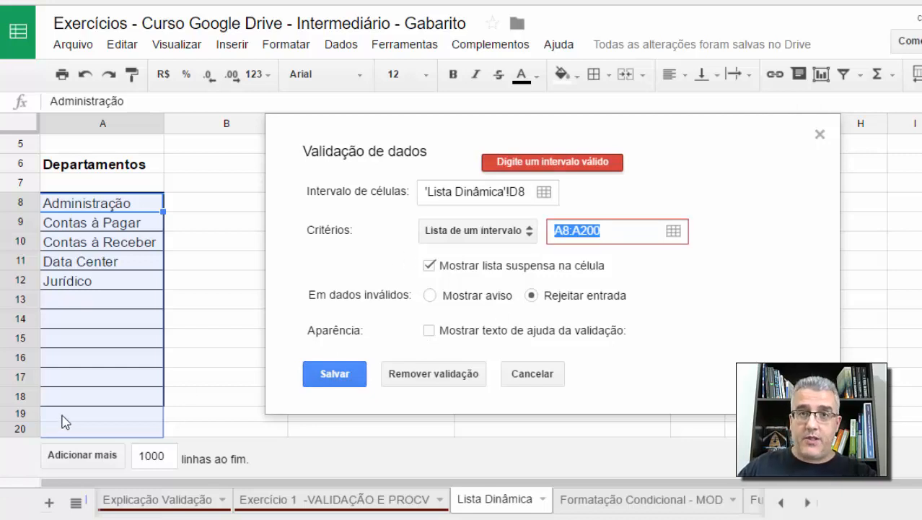
Shorten the validation's source range to A8:A20, save the rule and view the options in D8's dropdown
left_click(639, 231)
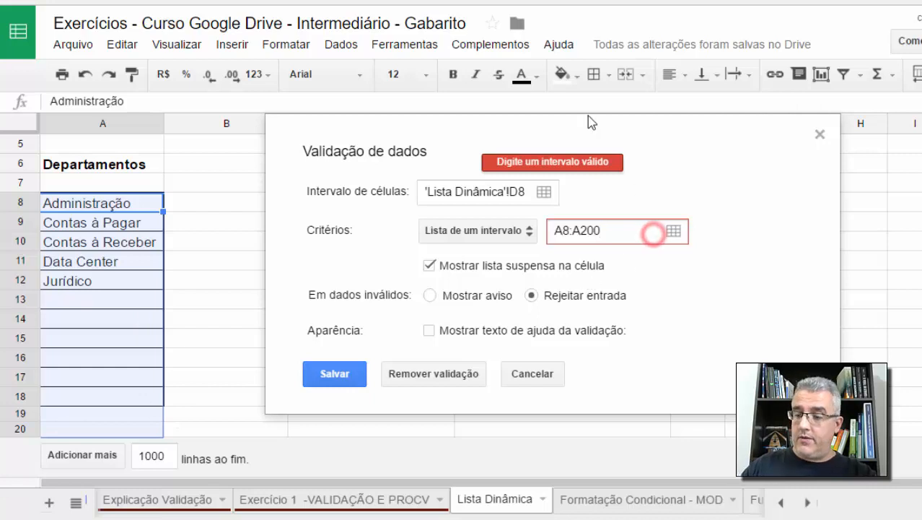
key("BackSpace")
left_click(334, 373)
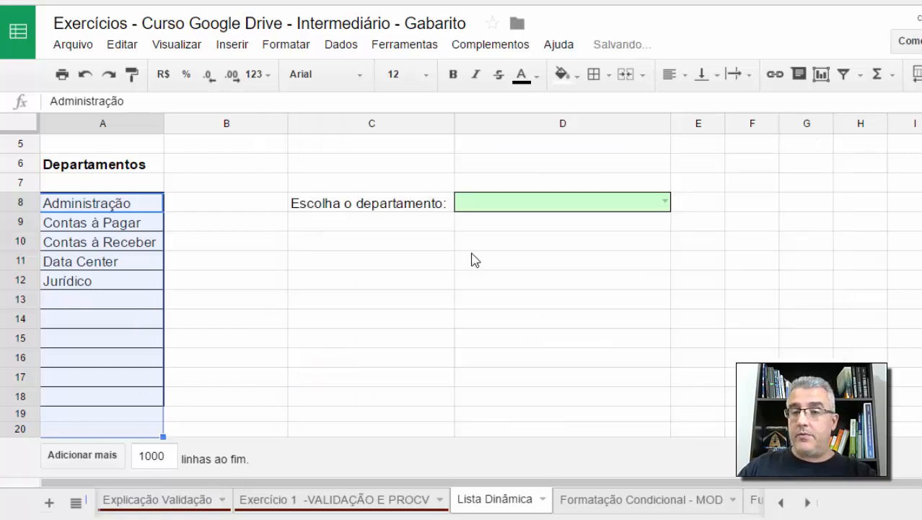
left_click(665, 204)
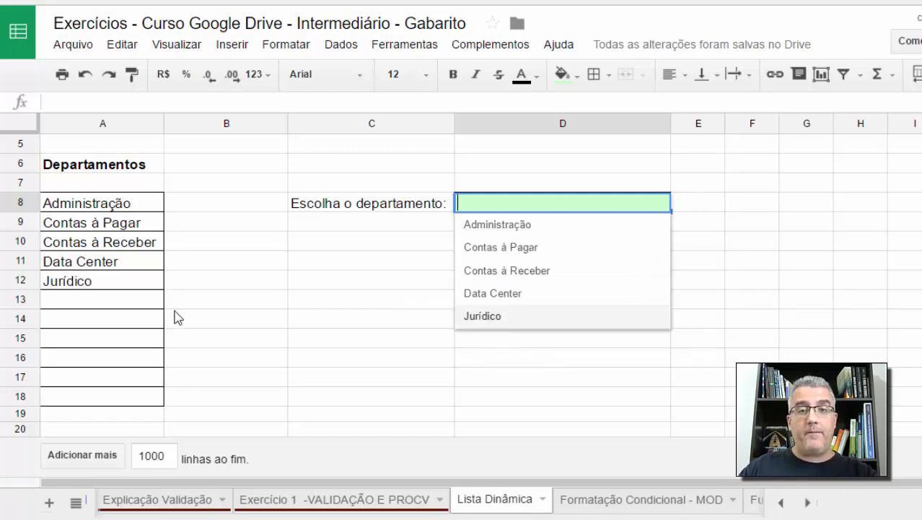
Add CPD to the department list in cell A13 and check D8's dropdown for the new option
left_click(127, 303)
type("cpd")
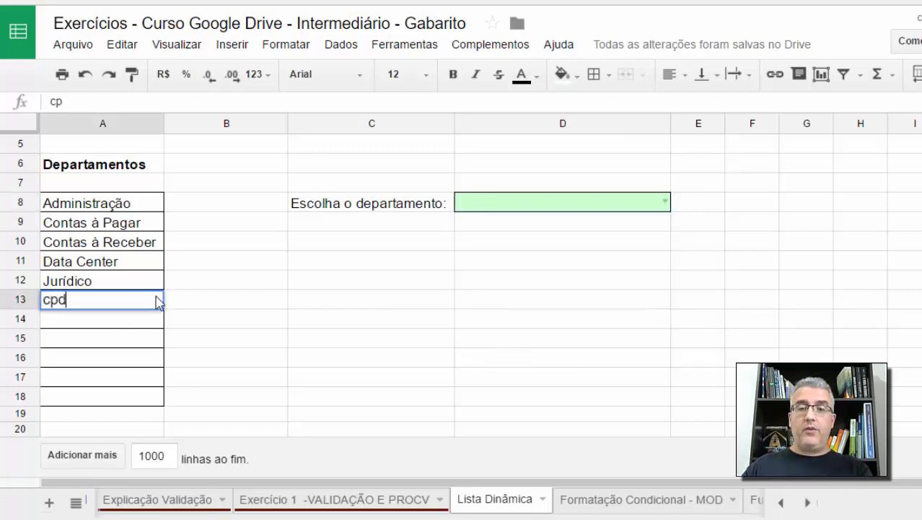
type("CPD")
key("Return")
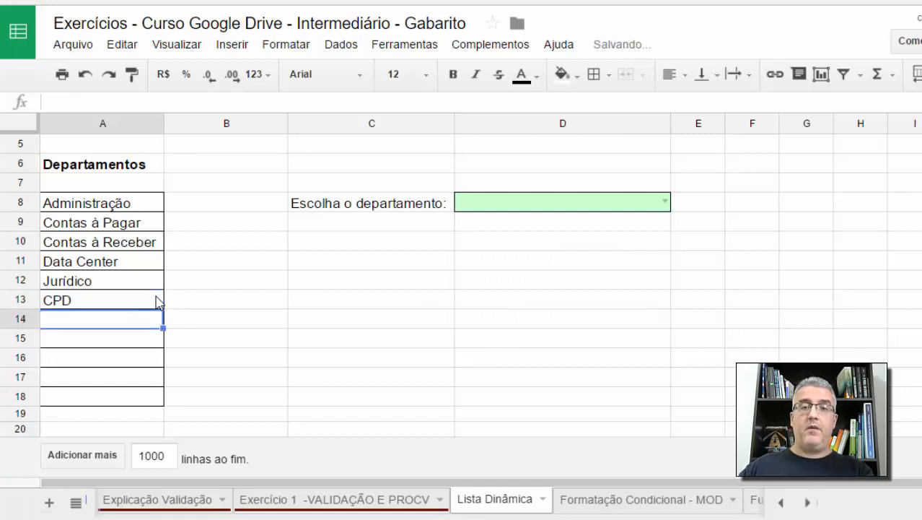
left_click(666, 203)
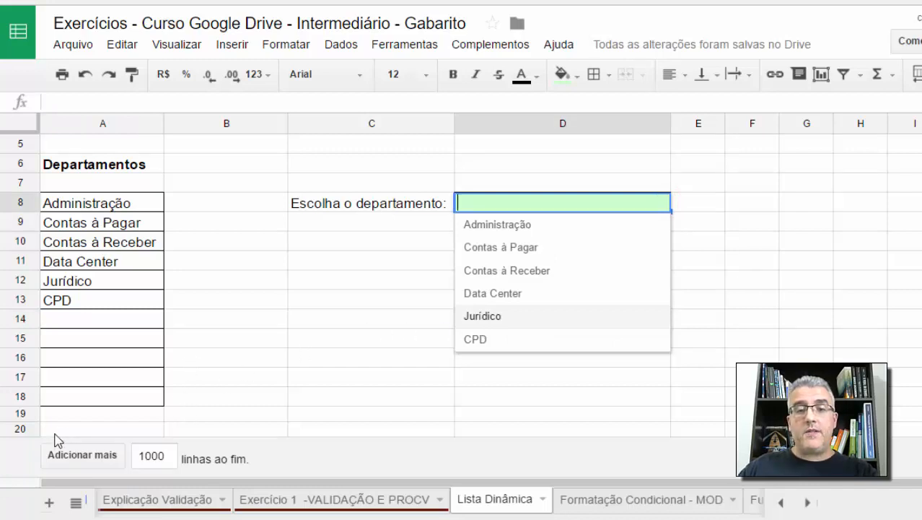
Add 10 more rows at the end of the sheet
double_click(150, 454)
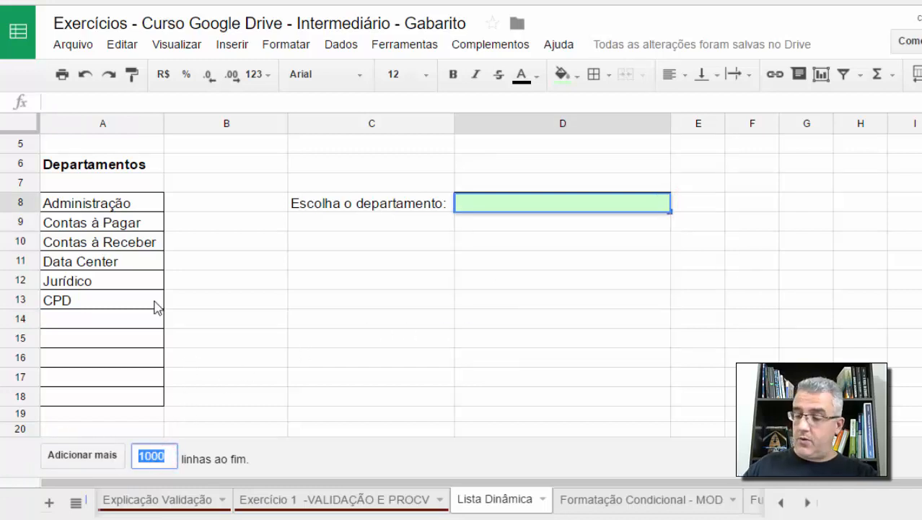
type("10")
key("Return")
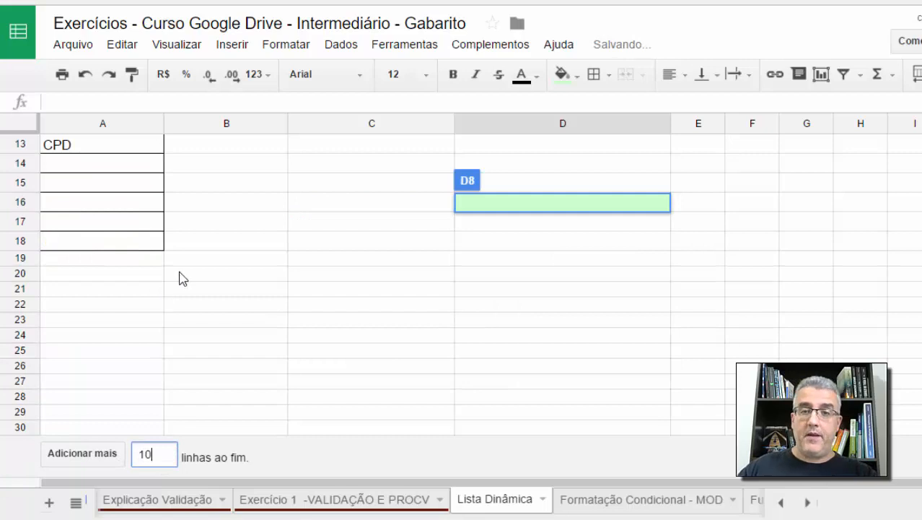
Enter the sample departments A in cell A14 and b in cell A15
scroll(195, 259, "up", 3)
left_click(200, 249)
left_click(124, 283)
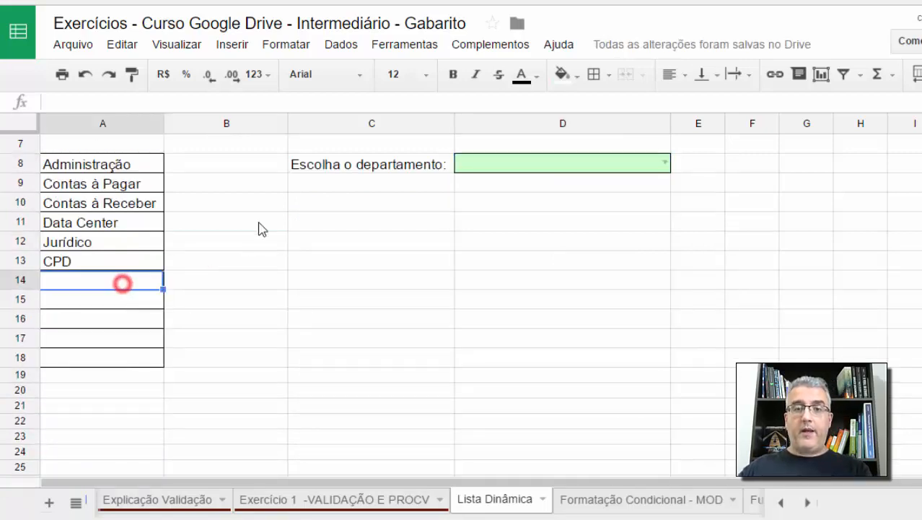
type("a")
key("Return")
type("b")
key("Up")
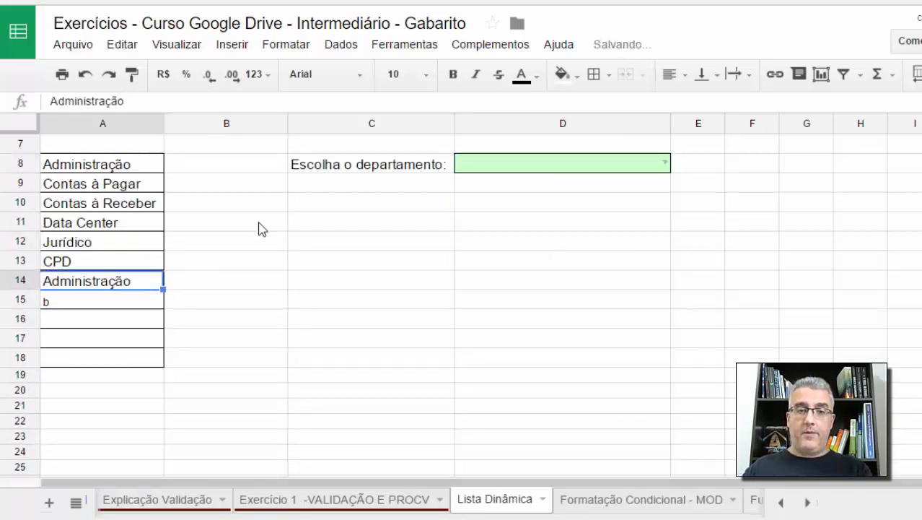
type("A")
key("Delete")
key("Return")
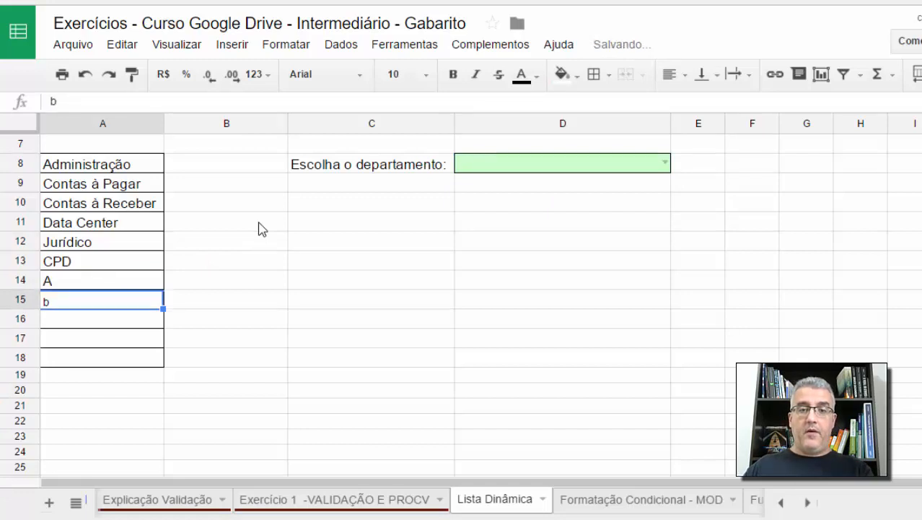
Enter B, C, D, E and F in cells A15 to A19 and check D8's dropdown for the added departments
type("B")
key("Return")
type("C")
key("Return")
type("D")
key("Return")
type("E F")
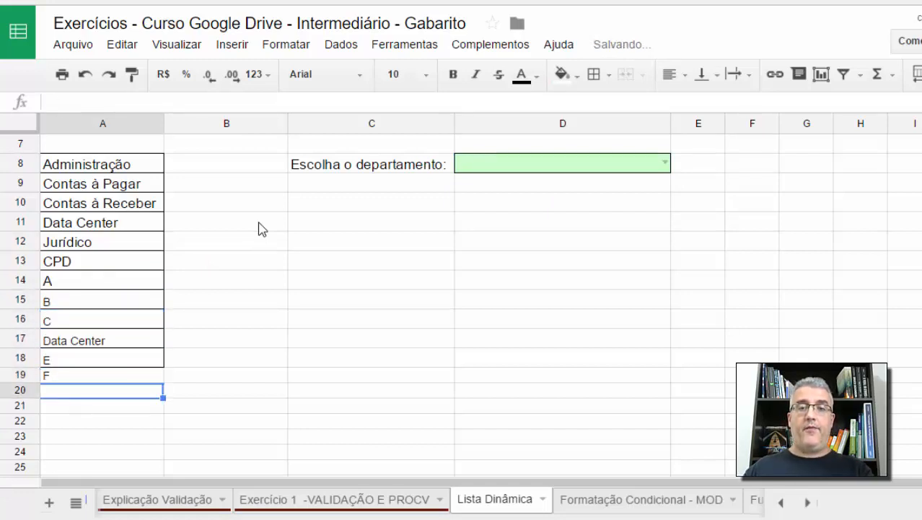
left_click(131, 337)
type("D")
key("Return")
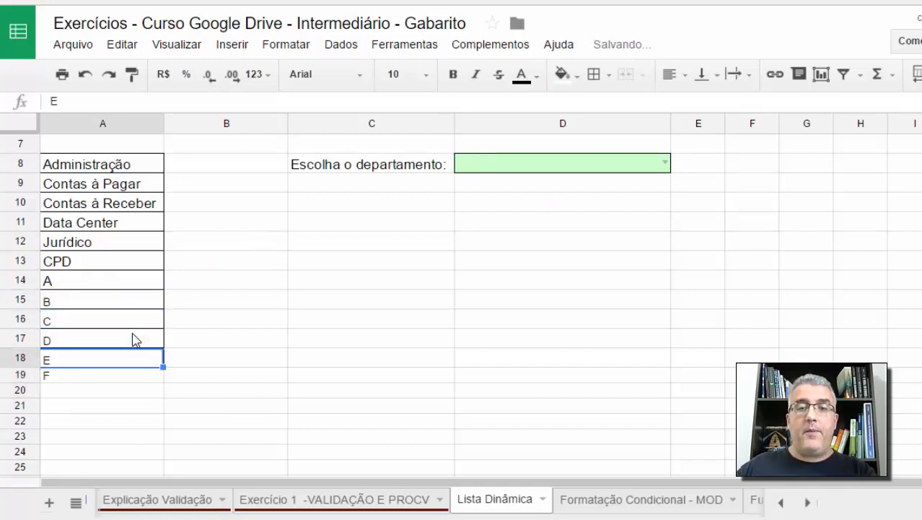
left_click(133, 376)
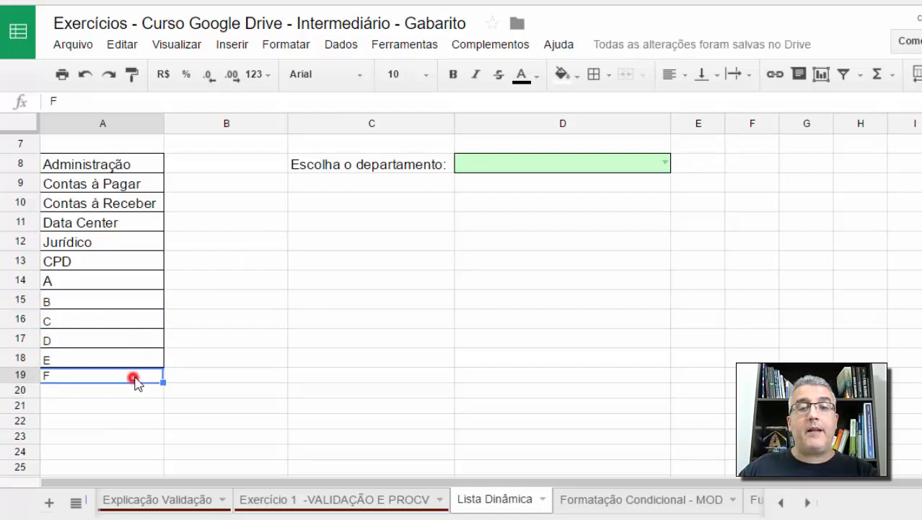
left_click(665, 162)
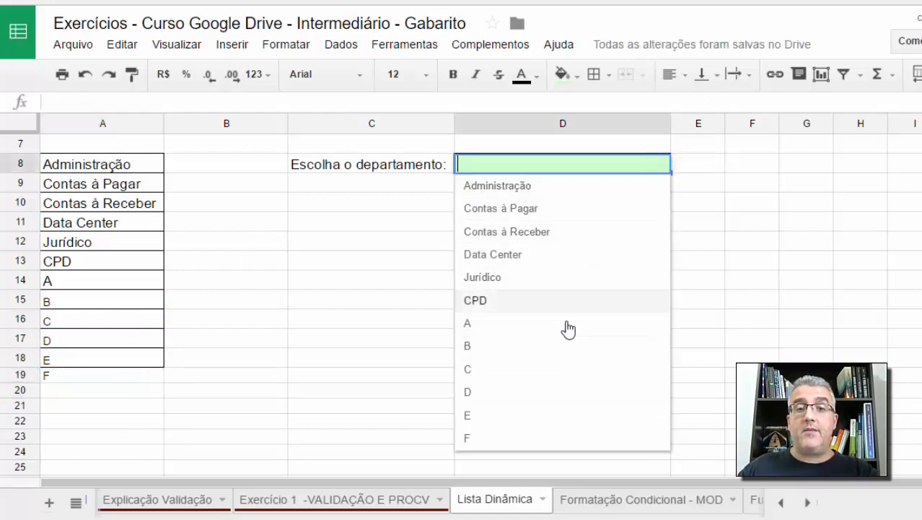
Enter the sample departments G, H and I in cells A20 to A22 and check D8's dropdown for them
left_click(86, 390)
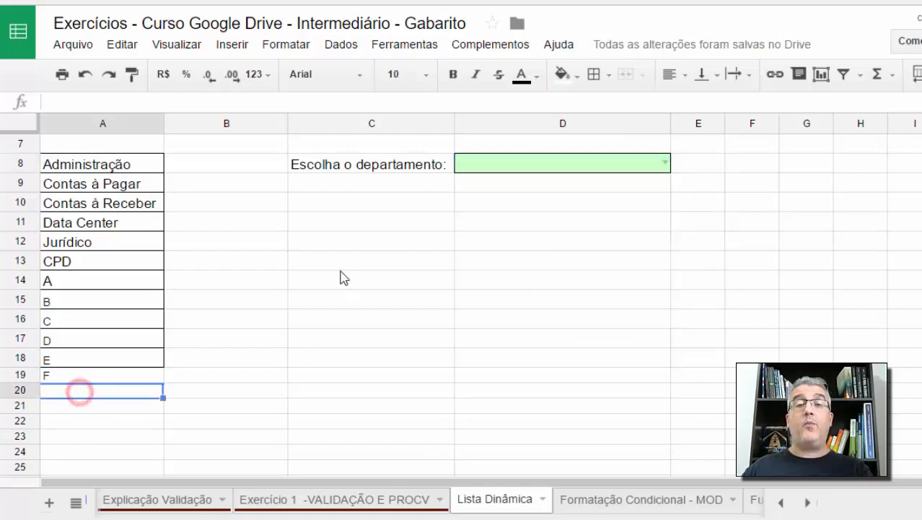
type("G")
key("Return")
type("H")
key("Return")
type("I")
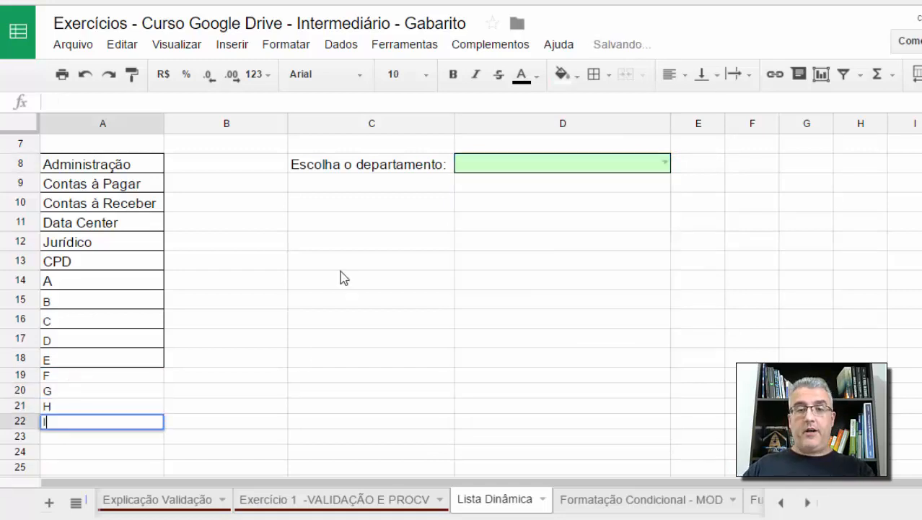
key("Return")
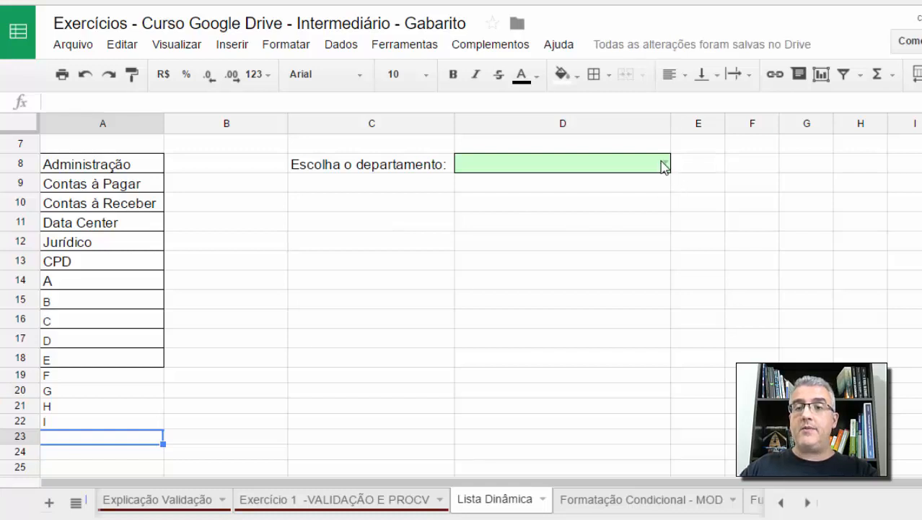
left_click(661, 165)
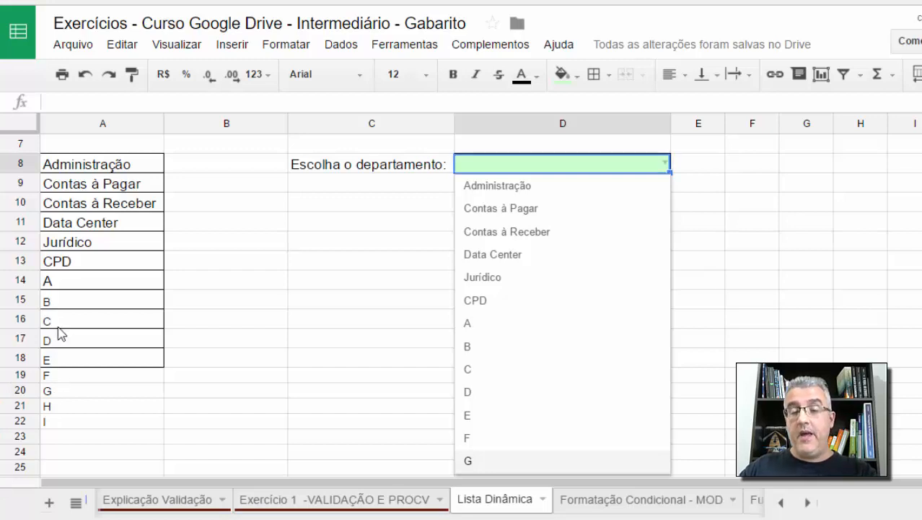
key("Escape")
Clear the sample departments from cells A14 to A22
left_click_drag(72, 423, 49, 280)
key("Delete")
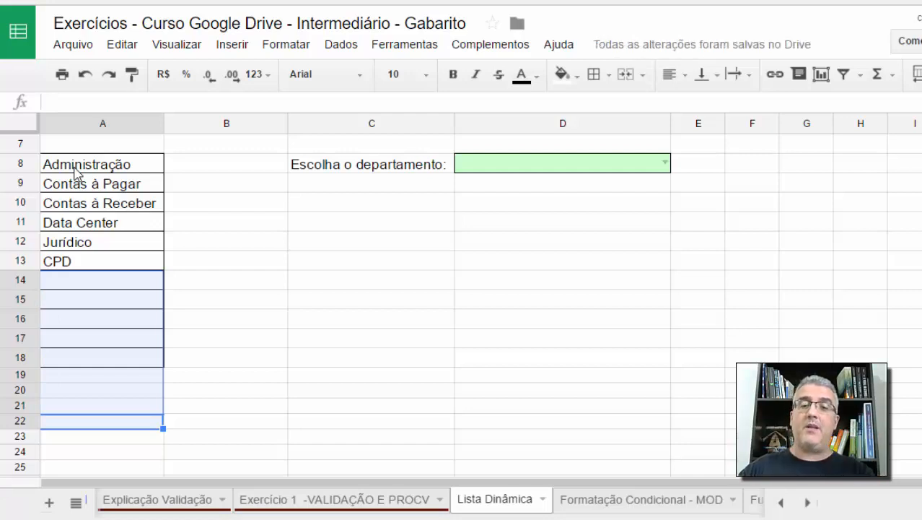
left_click(319, 242)
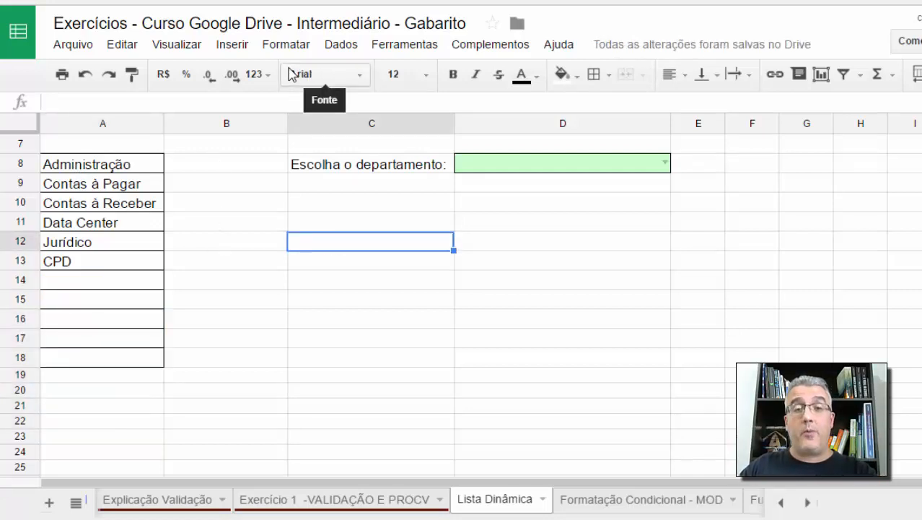
left_click(204, 181)
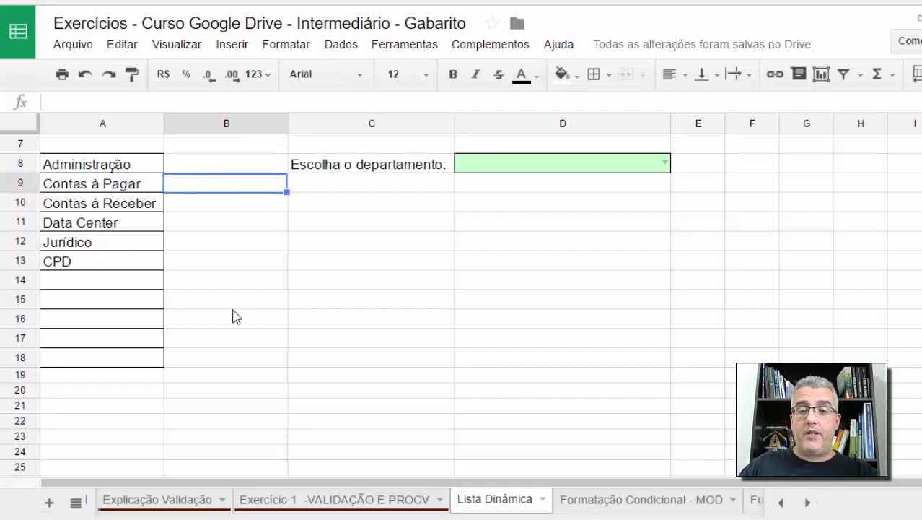
Duplicate the Lista Dinâmica sheet and rename the copy LISTAS
scroll(357, 361, "up", 3)
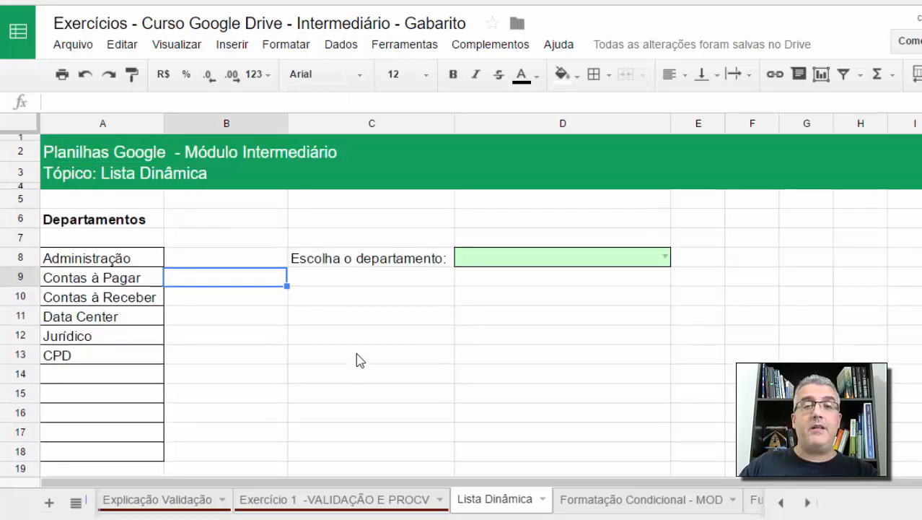
right_click(515, 504)
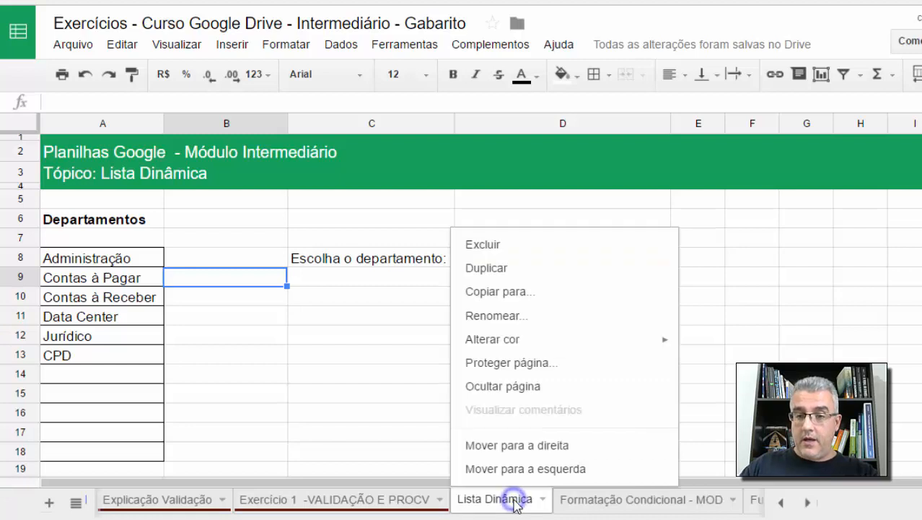
left_click(490, 272)
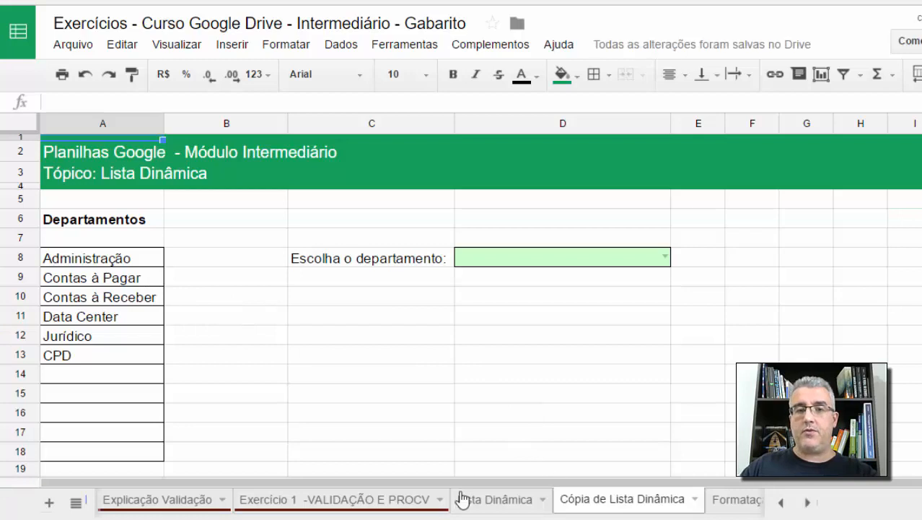
double_click(610, 501)
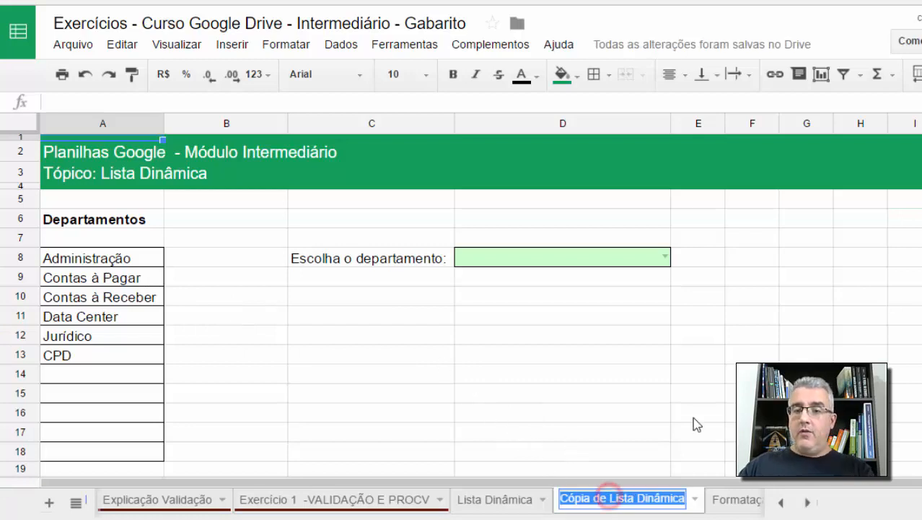
key("BackSpace")
type("LISTAS")
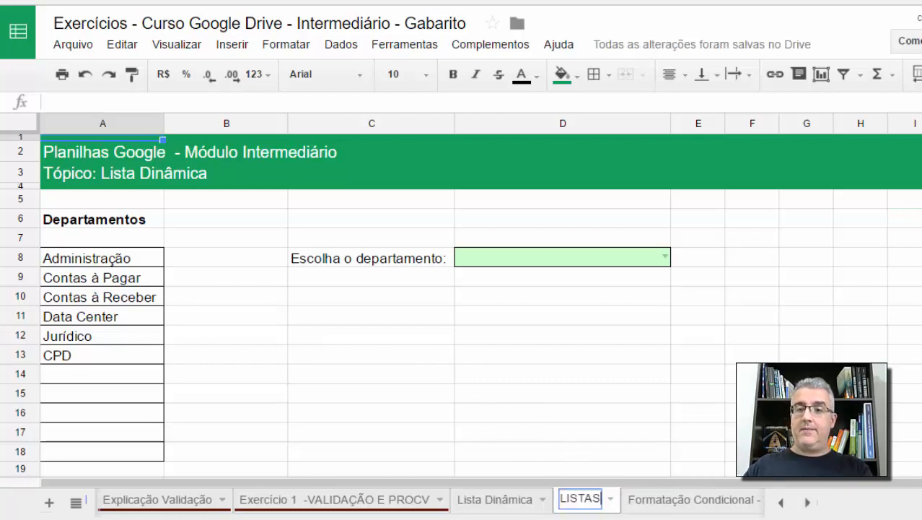
key("Return")
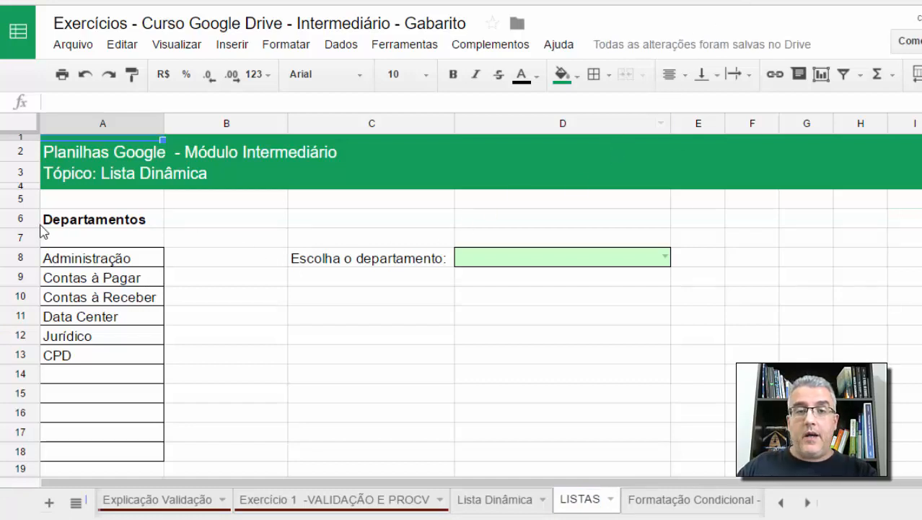
left_click_drag(20, 236, 9, 106)
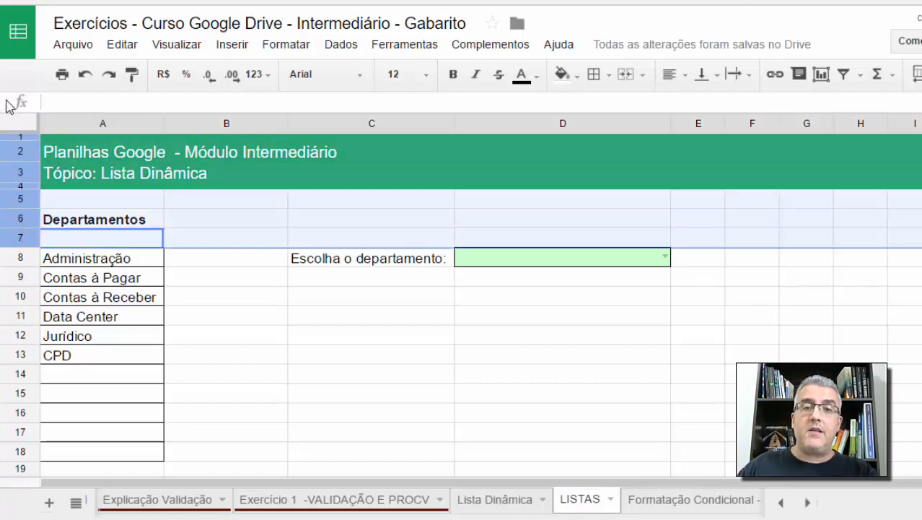
right_click(12, 150)
left_click(232, 200)
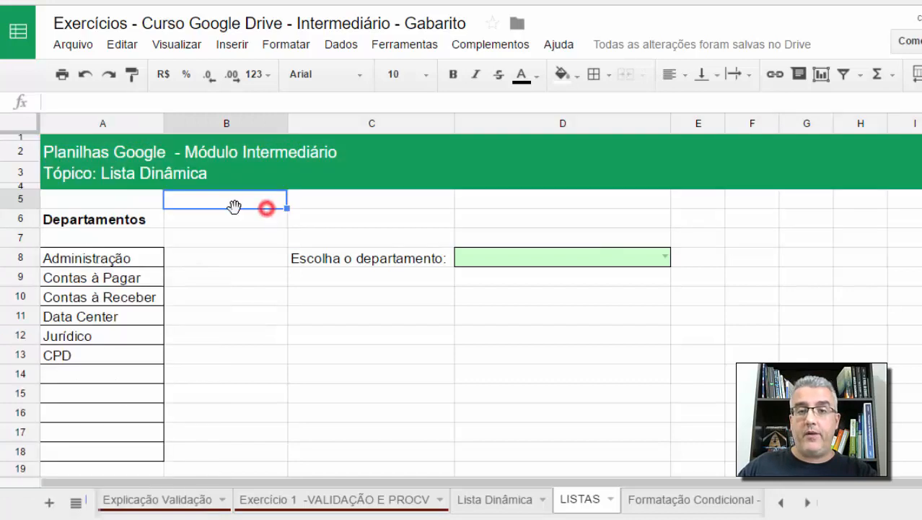
Delete the blank row 7 and rows 1 to 5 on the LISTAS sheet, keeping the Departamentos heading above its list
left_click(20, 237)
right_click(21, 238)
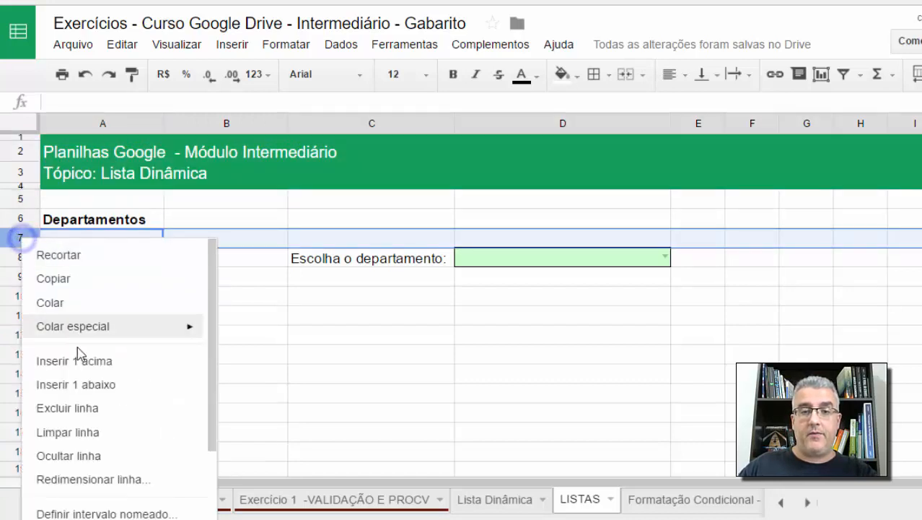
left_click(88, 408)
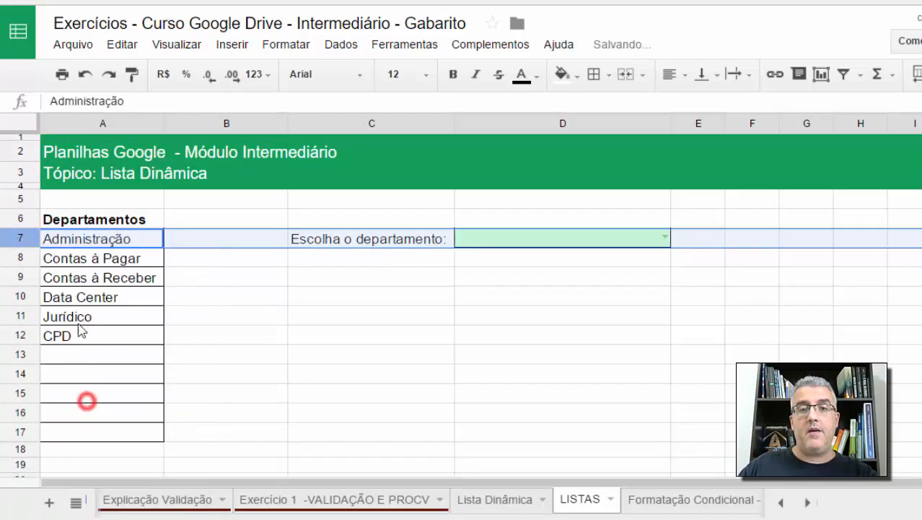
left_click_drag(26, 205, 20, 139)
right_click(16, 187)
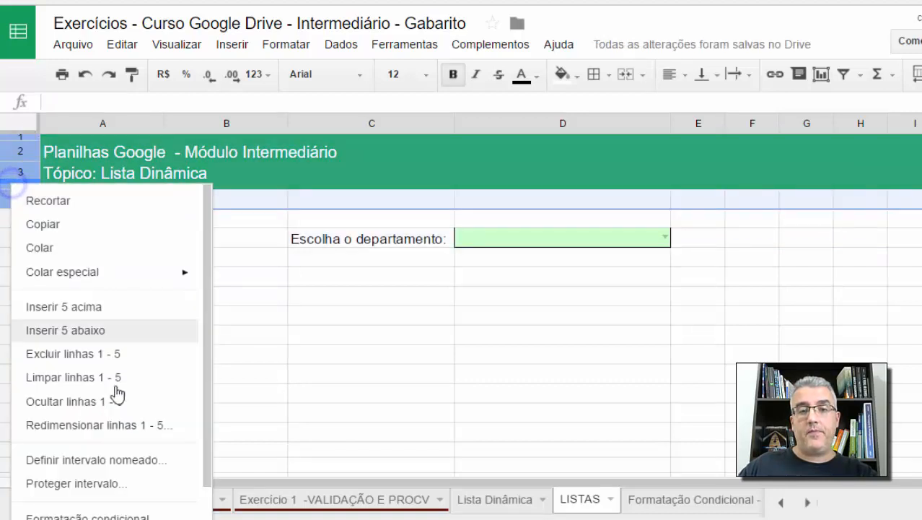
left_click(112, 354)
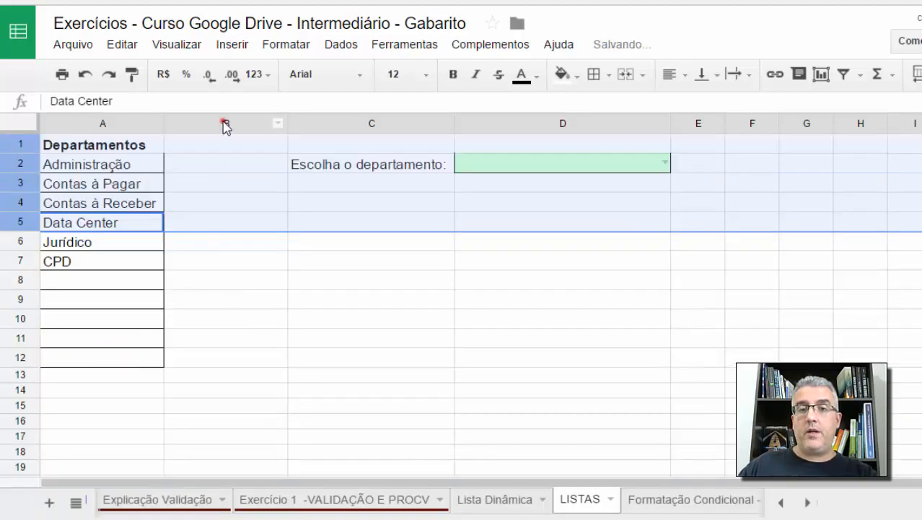
Delete columns B to E from the LISTAS sheet
left_click_drag(225, 127, 696, 127)
right_click(692, 128)
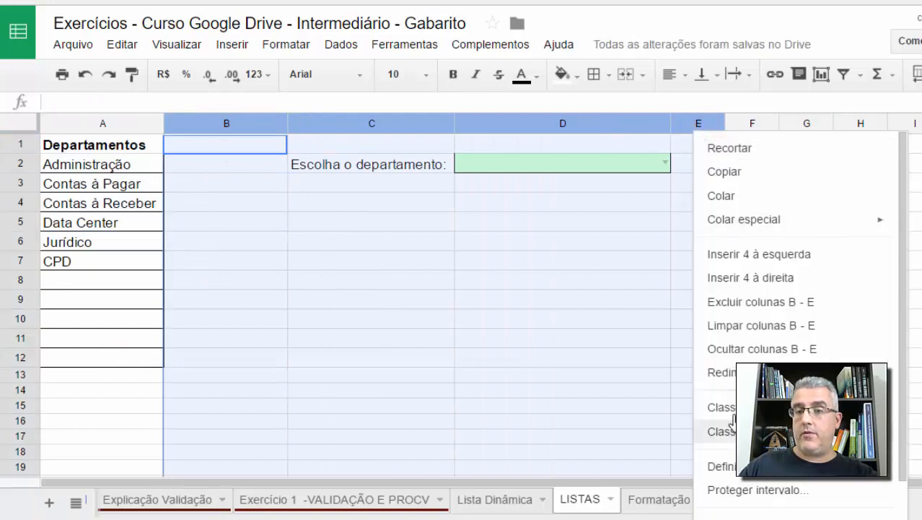
left_click(777, 302)
left_click(189, 327)
Remove all borders from the department list in column A of LISTAS, down to cell A12
left_click(135, 359)
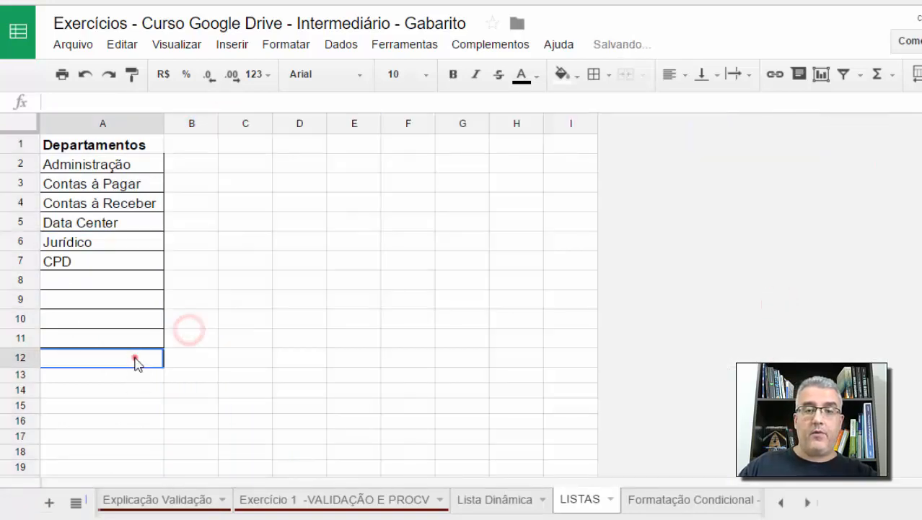
left_click_drag(135, 358, 85, 162)
left_click(610, 78)
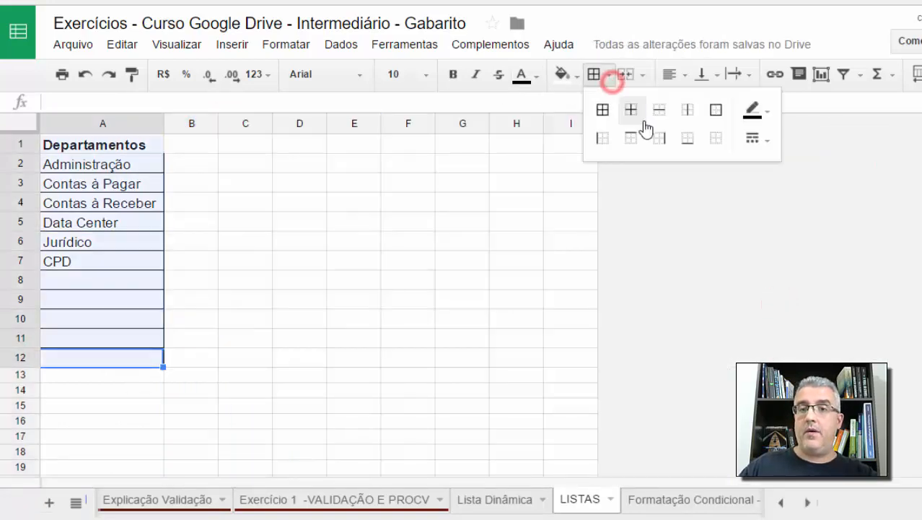
left_click(714, 137)
left_click(241, 298)
left_click(173, 249)
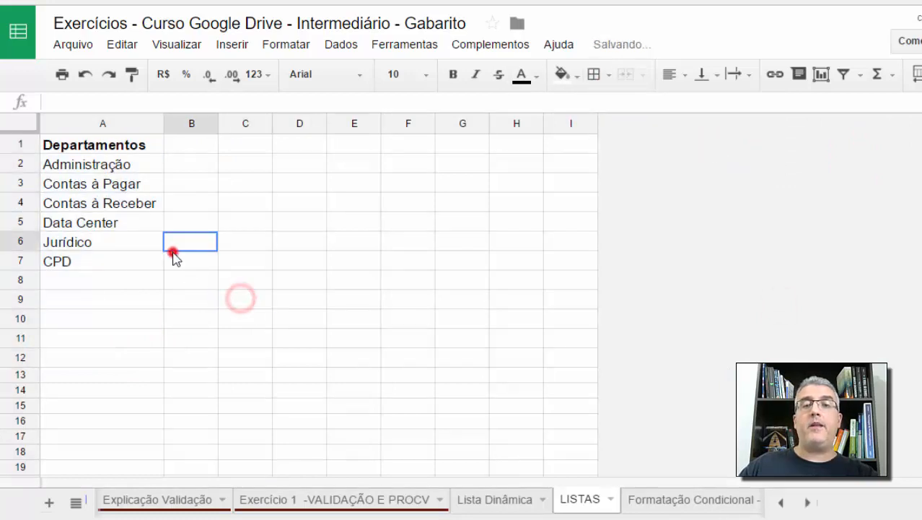
Add 176 more rows at the end of the LISTAS sheet
scroll(245, 379, "down", 3)
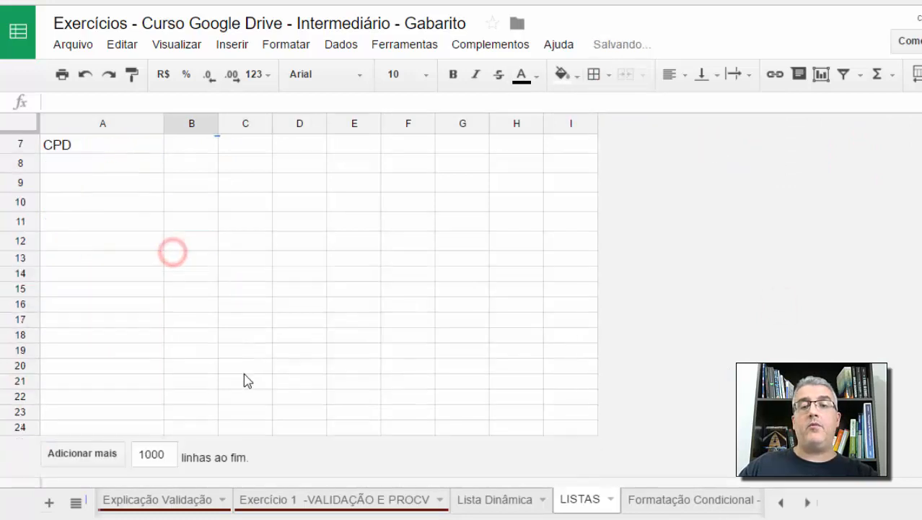
double_click(167, 453)
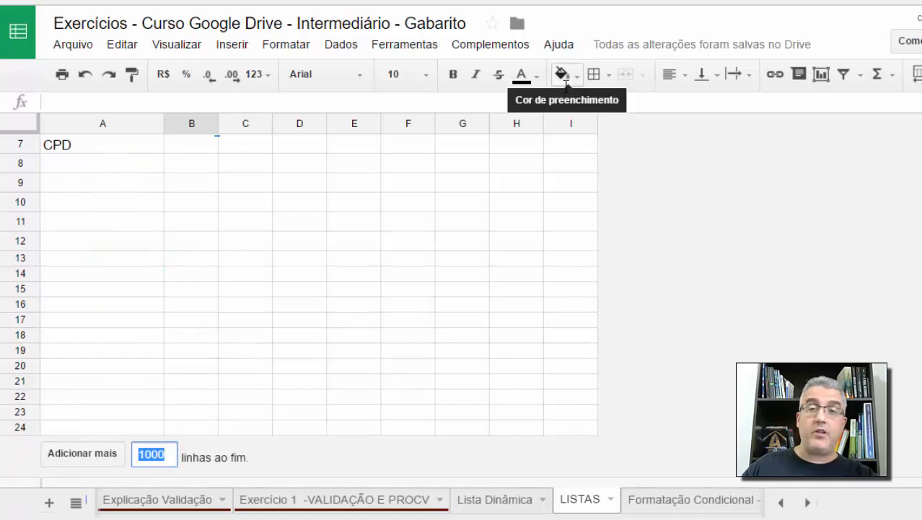
type("76")
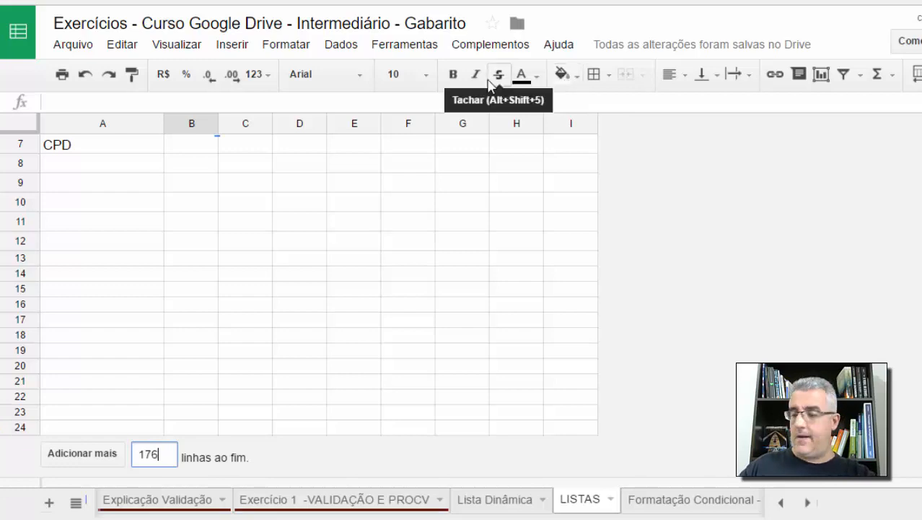
key("Return")
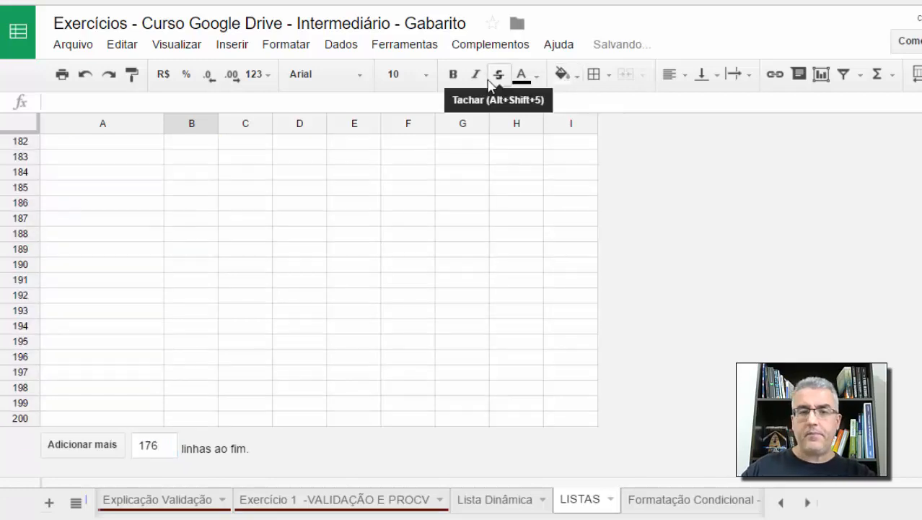
scroll(130, 335, "up", 20)
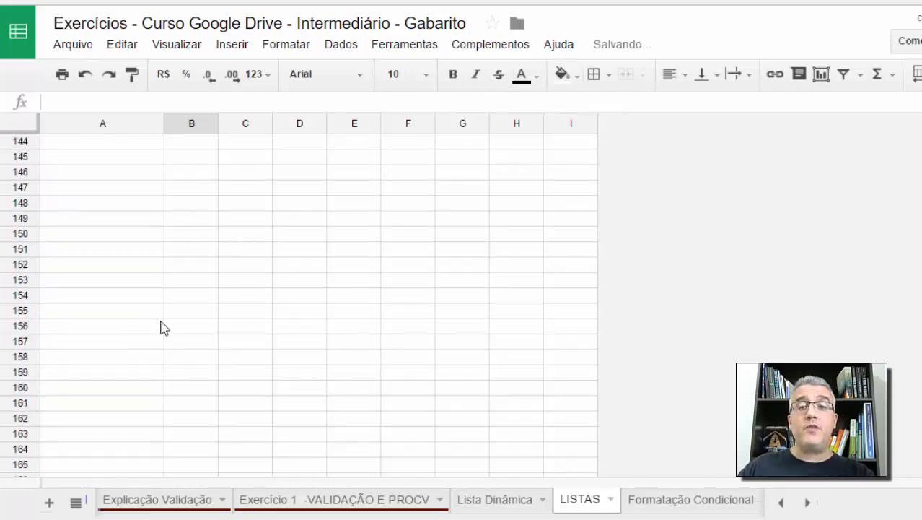
scroll(220, 283, "up", 10)
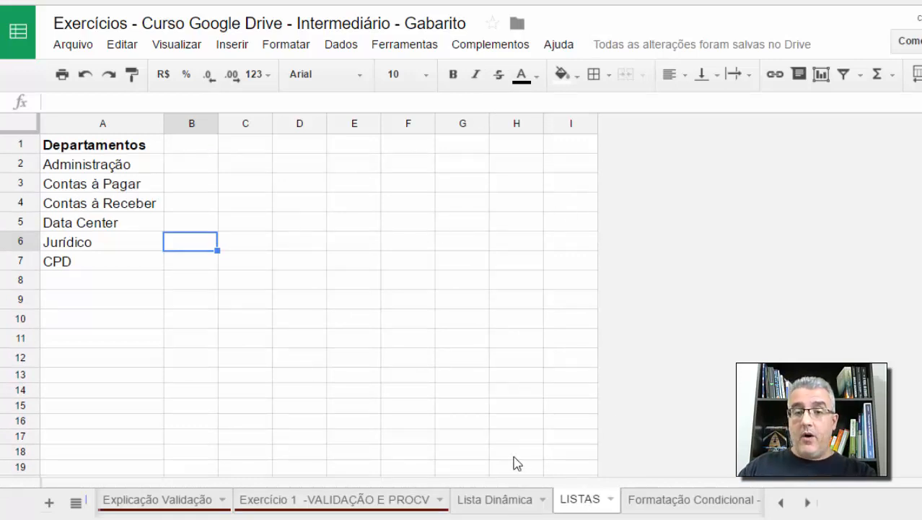
Remove the existing data validation from cell D8 on the Lista Dinâmica sheet
left_click(501, 498)
left_click(485, 253)
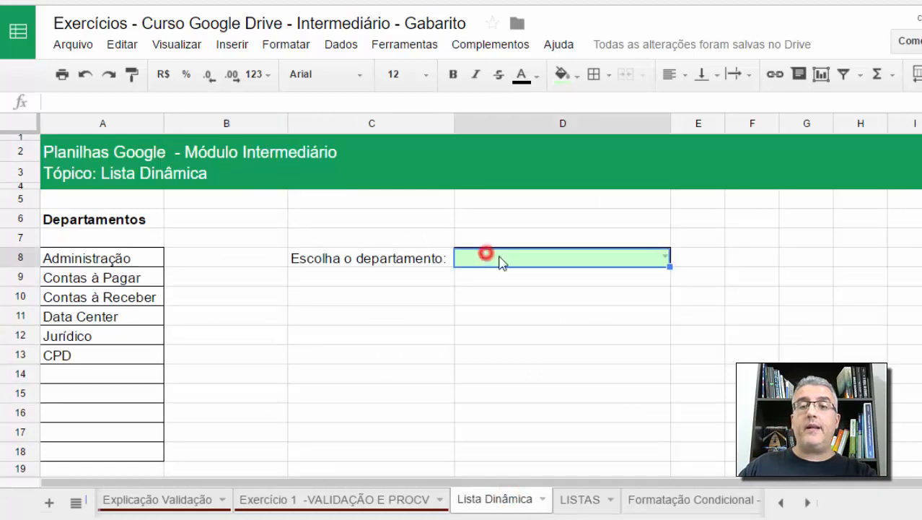
left_click(343, 44)
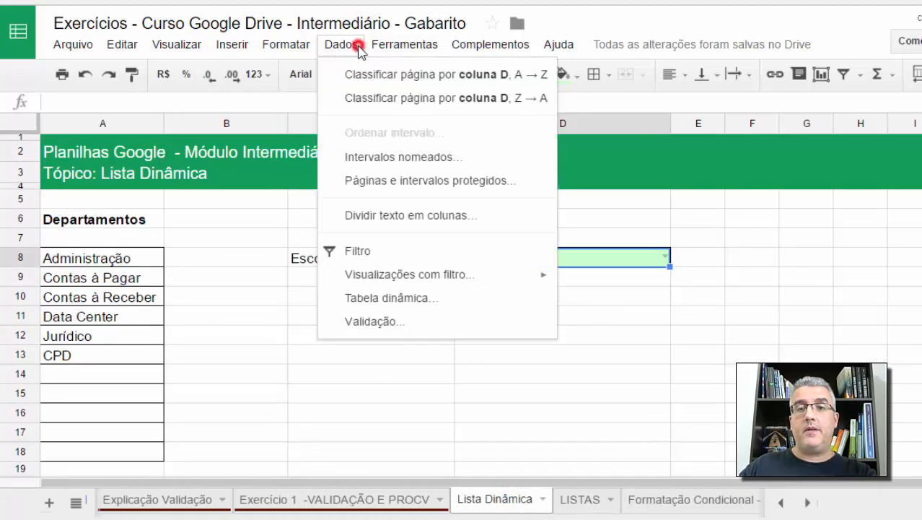
left_click(378, 321)
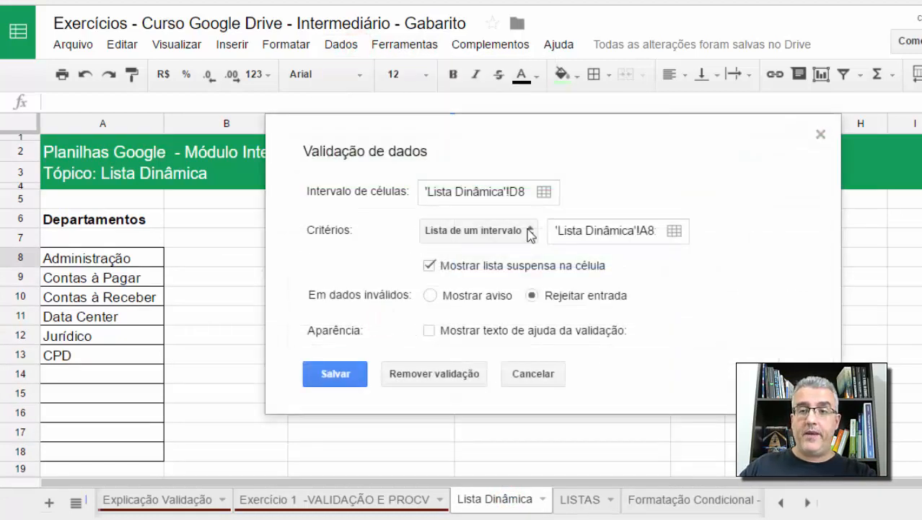
left_click(447, 373)
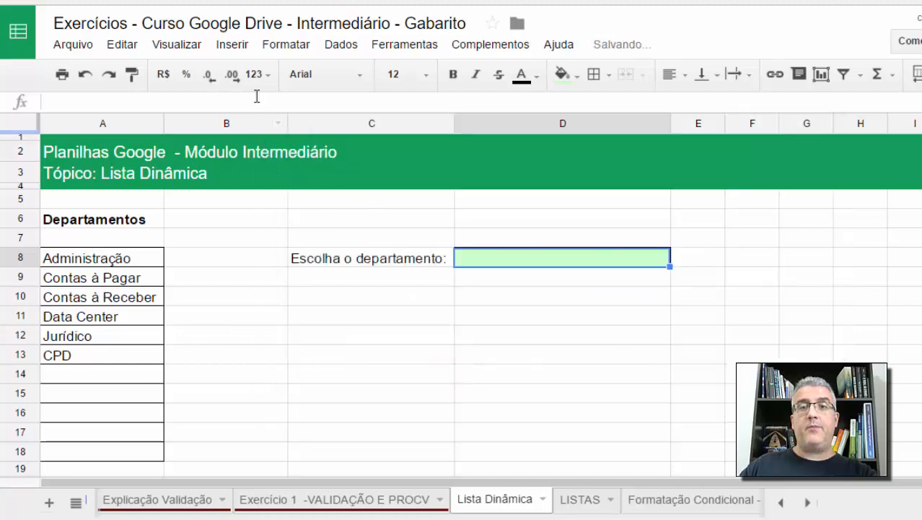
Validate cell D8 on Lista Dinâmica as a list from the range LISTAS!A:A, rejecting invalid entries
mouse_move(336, 47)
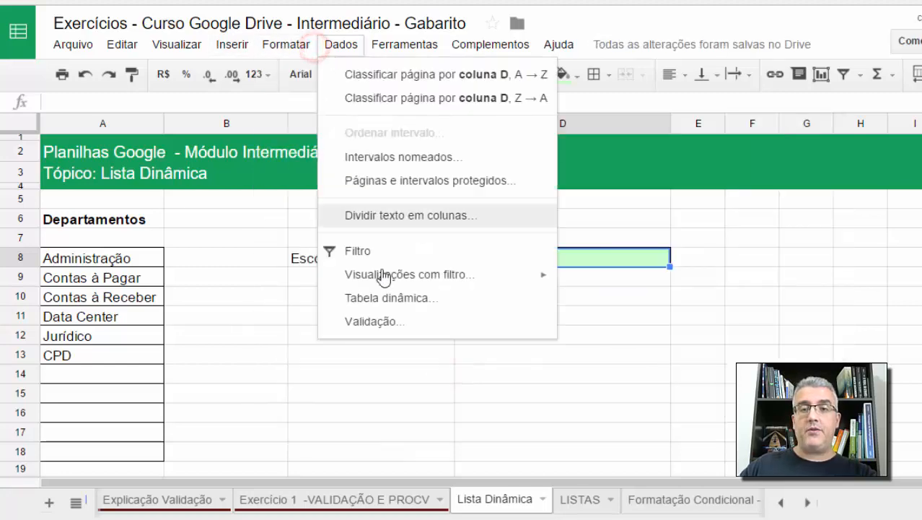
left_click(383, 322)
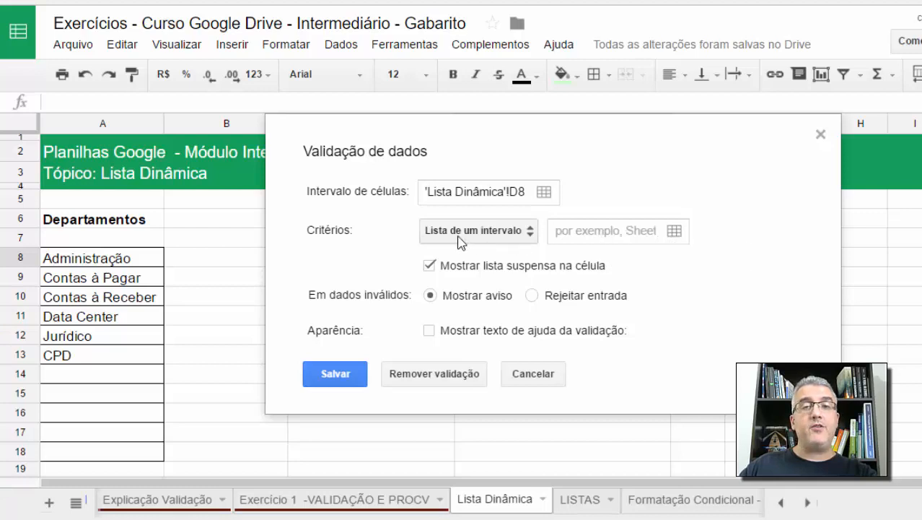
left_click(671, 231)
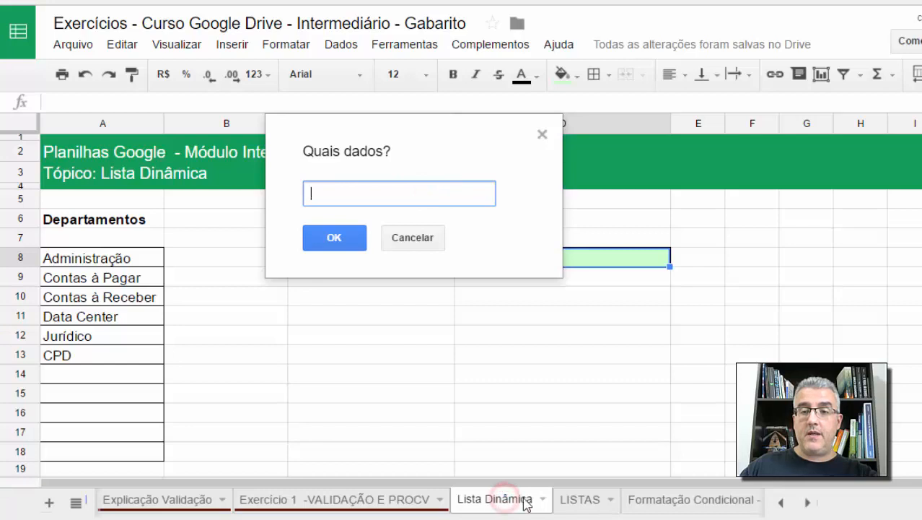
left_click(571, 499)
left_click(103, 124)
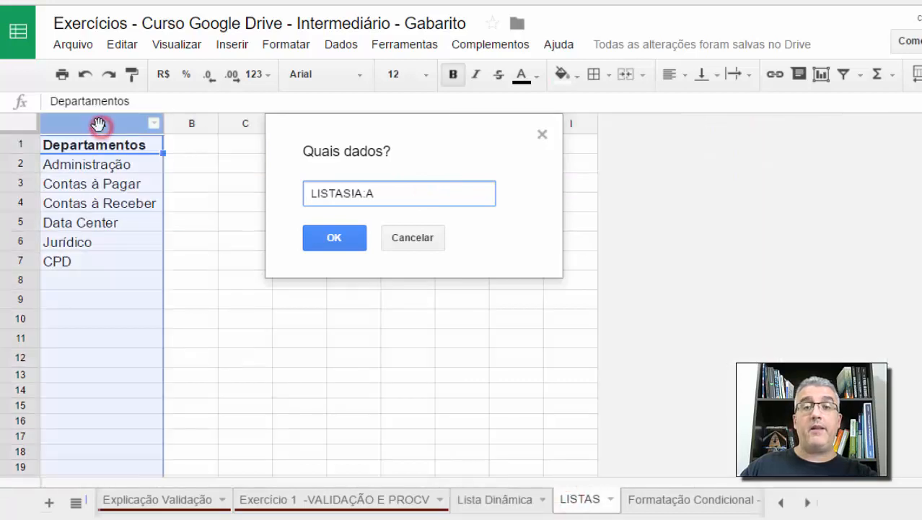
left_click(334, 253)
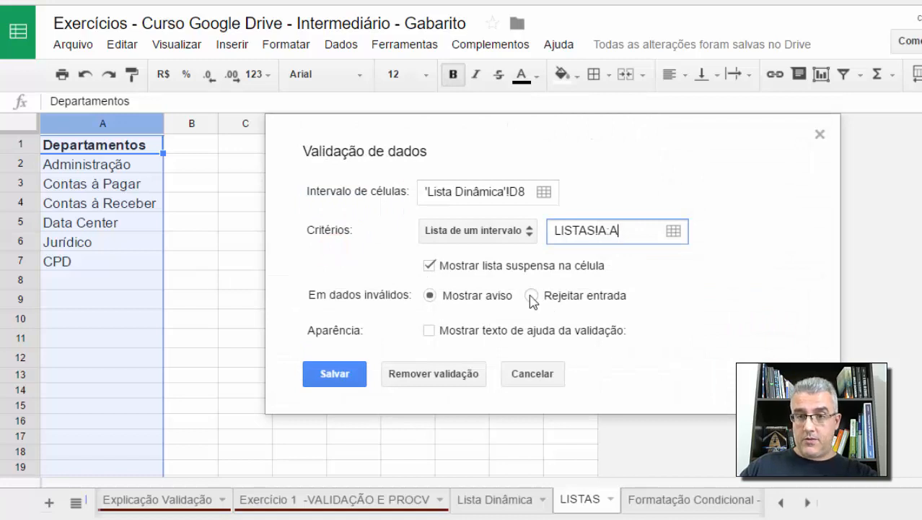
left_click(531, 296)
left_click(344, 372)
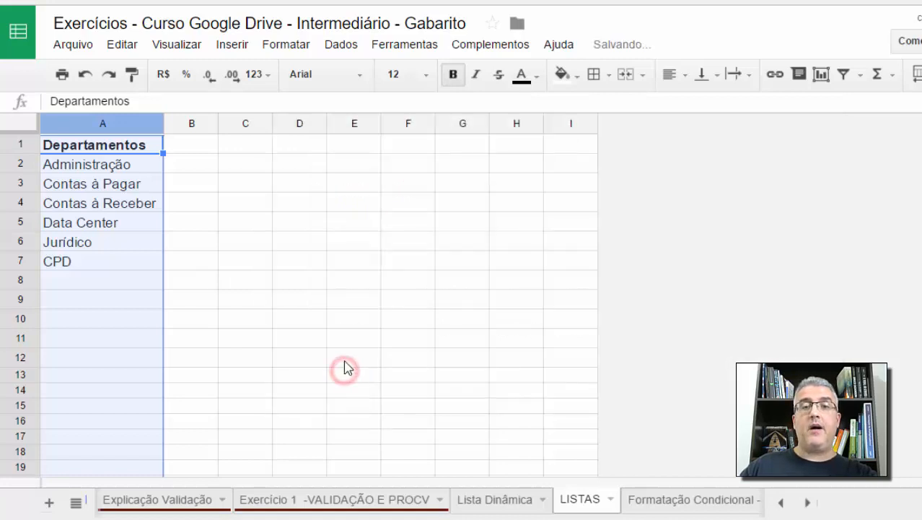
Check the department options offered by the dropdown in cell D8 of Lista Dinâmica, without choosing one
left_click(502, 499)
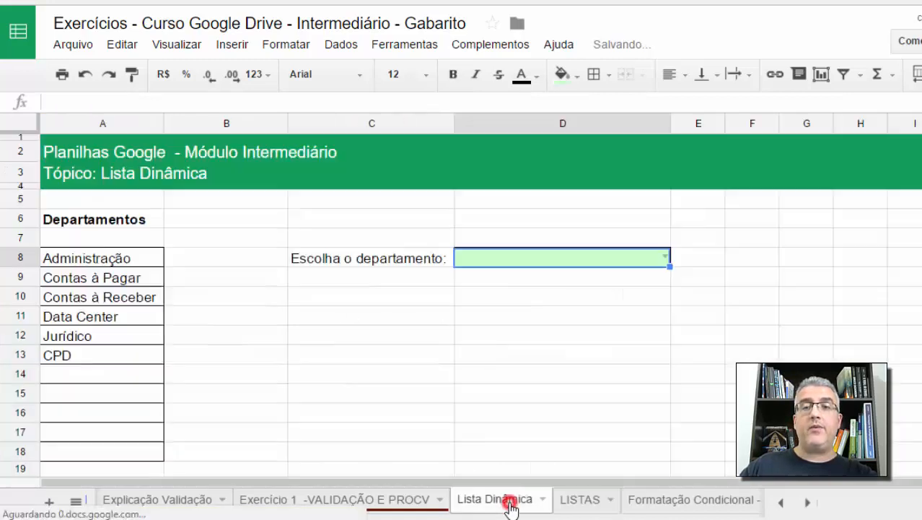
left_click(666, 257)
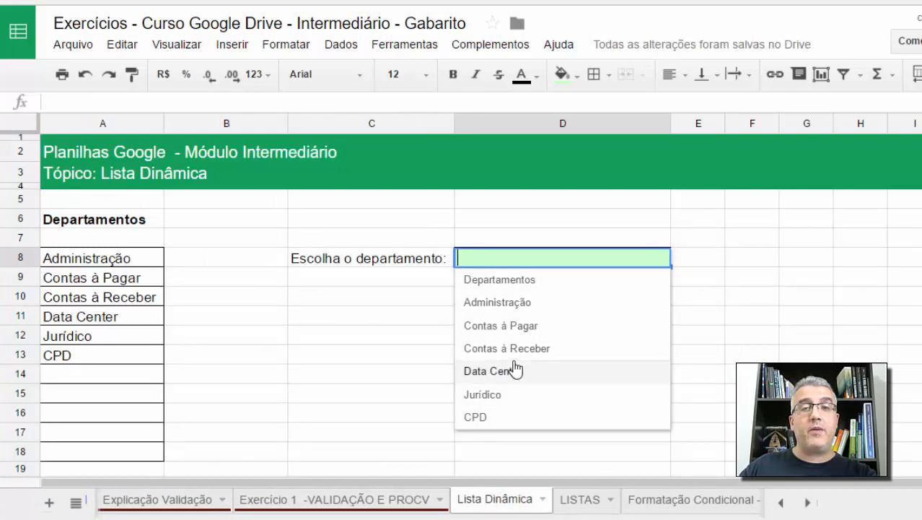
left_click(398, 362)
left_click(503, 504)
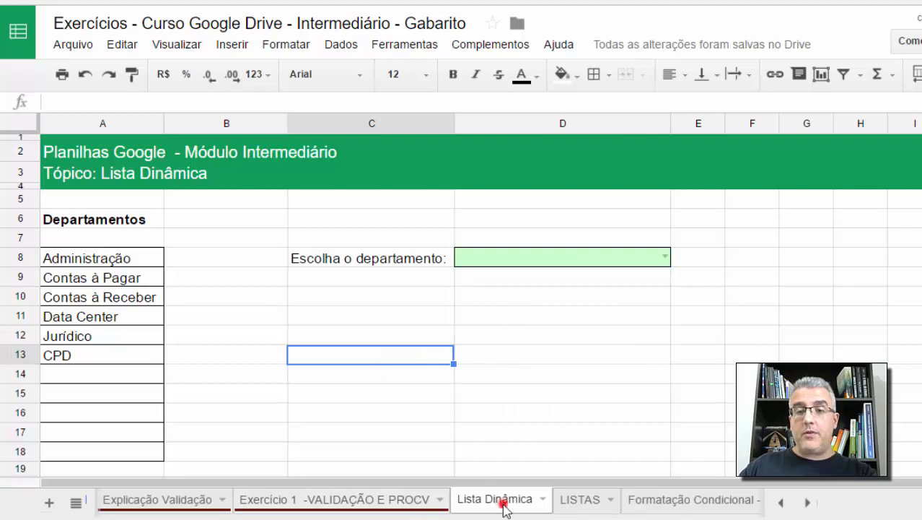
Add the department "Contas" in cell A8 of the LISTAS sheet, directly below CPD
left_click(584, 501)
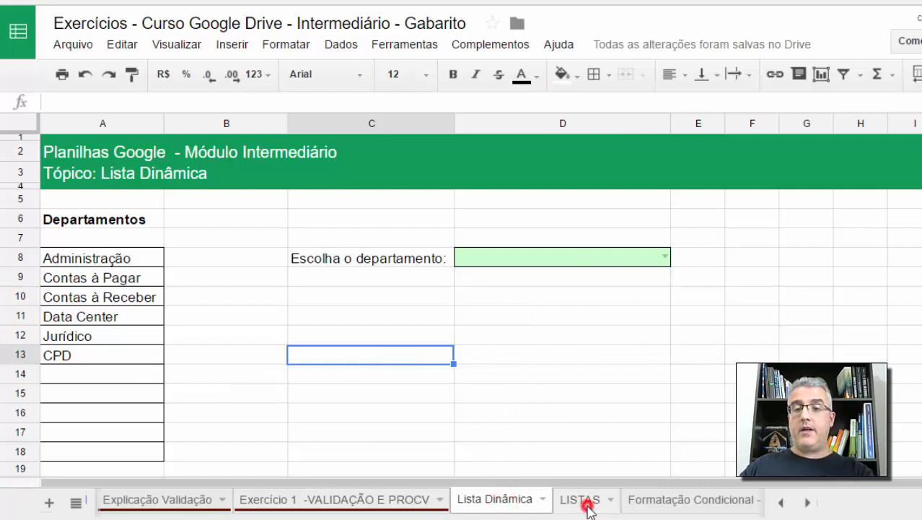
left_click(103, 375)
left_click(80, 279)
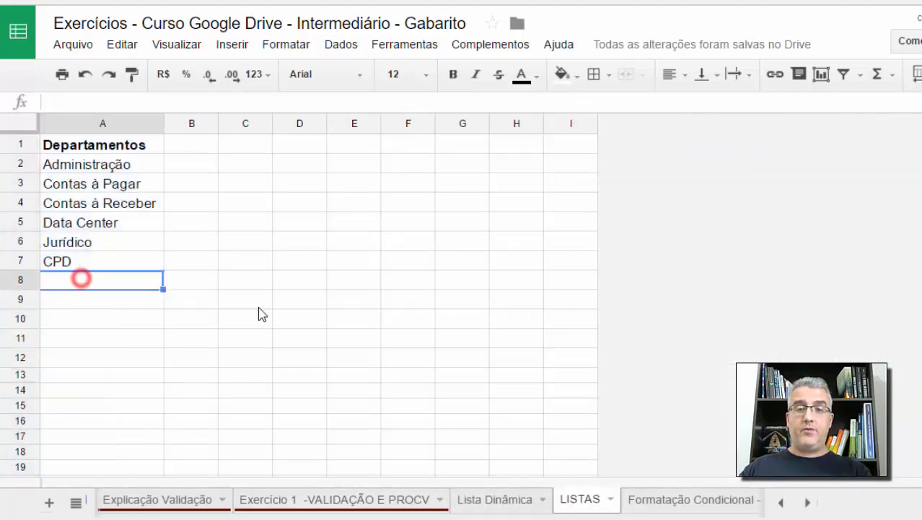
type("cONTAS")
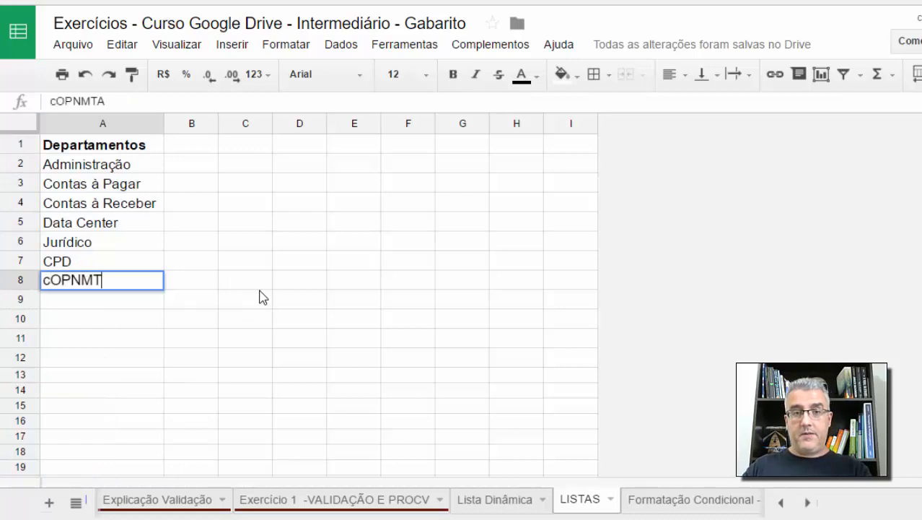
key("BackSpace")
key("BackSpace")
key("BackSpace")
key("BackSpace")
key("BackSpace")
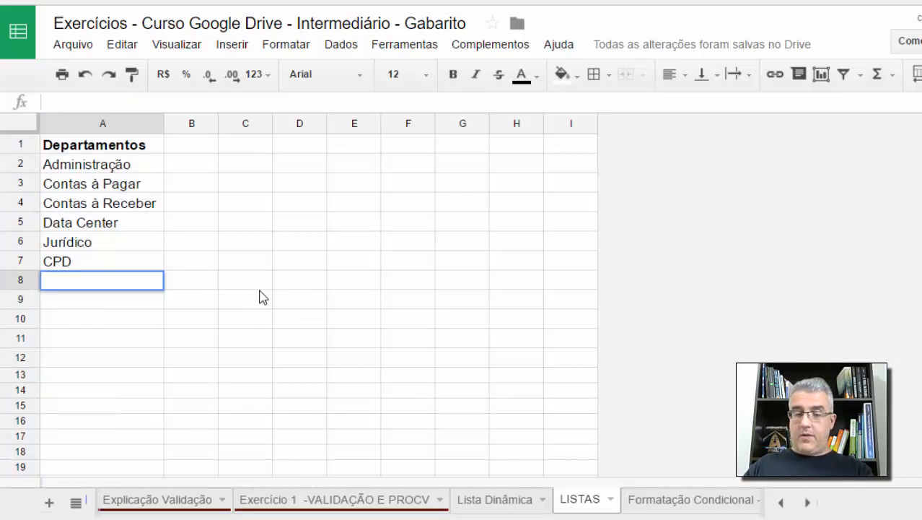
type("ontas")
key("Return")
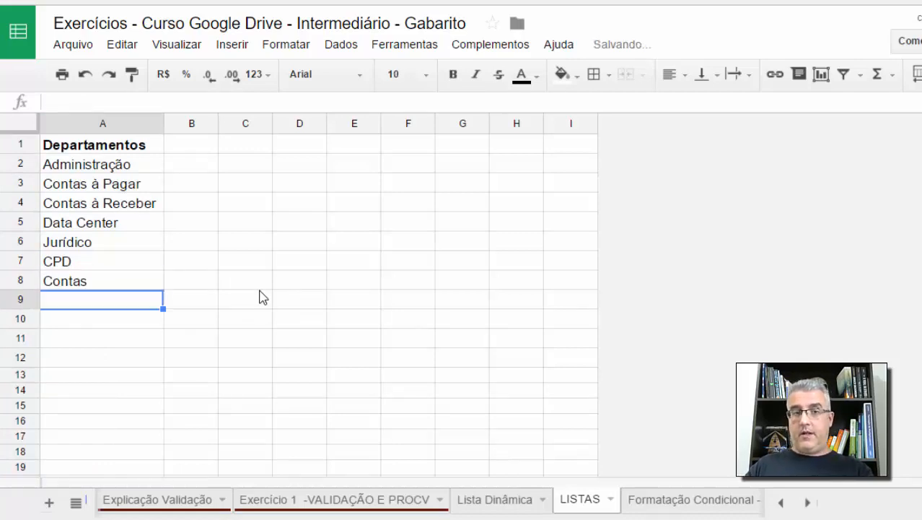
Enter "Administrativo" in cell A9 and "Secretarias" in cell A10 of the LISTAS sheet
type("Admin")
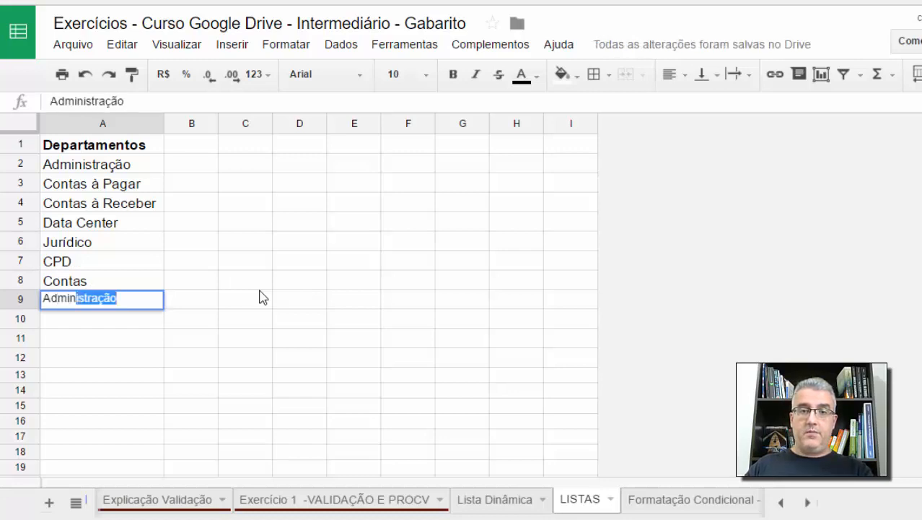
type("istrativo")
key("Return")
type("D")
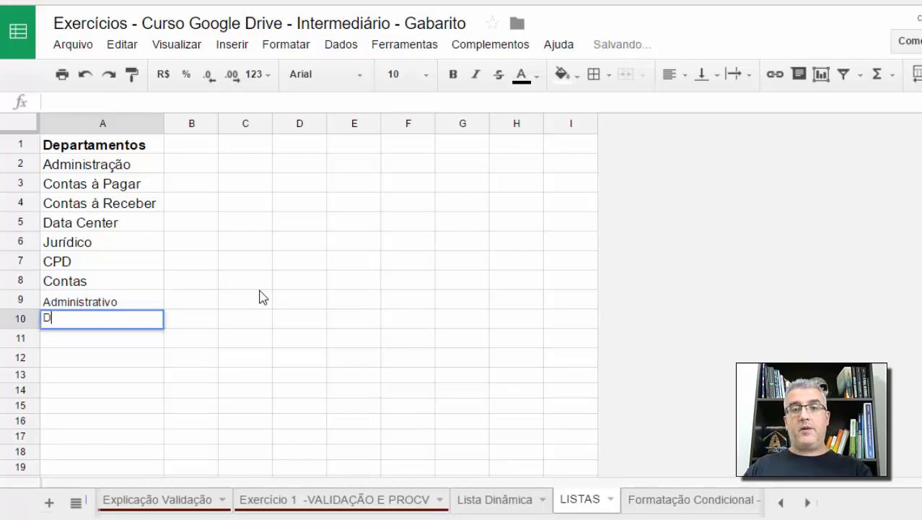
type("e")
key("BackSpace")
key("BackSpace")
type("Sec")
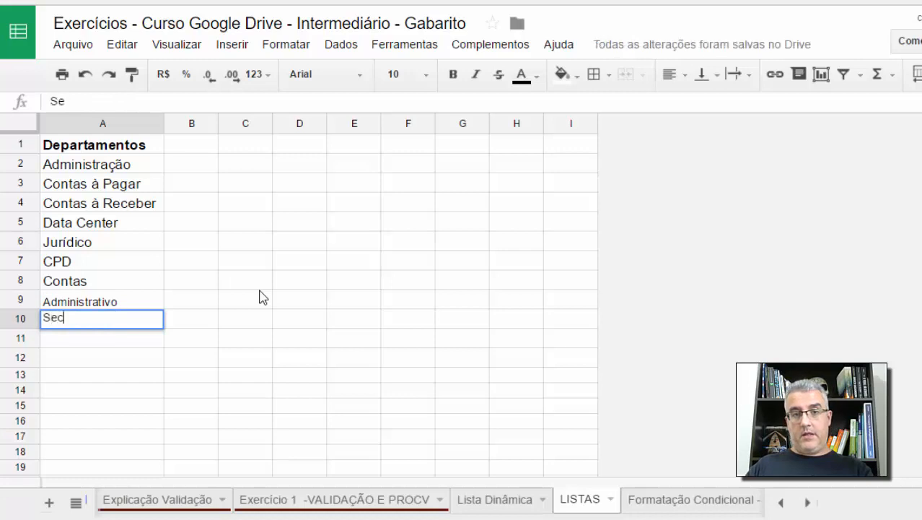
type("retarias")
key("Return")
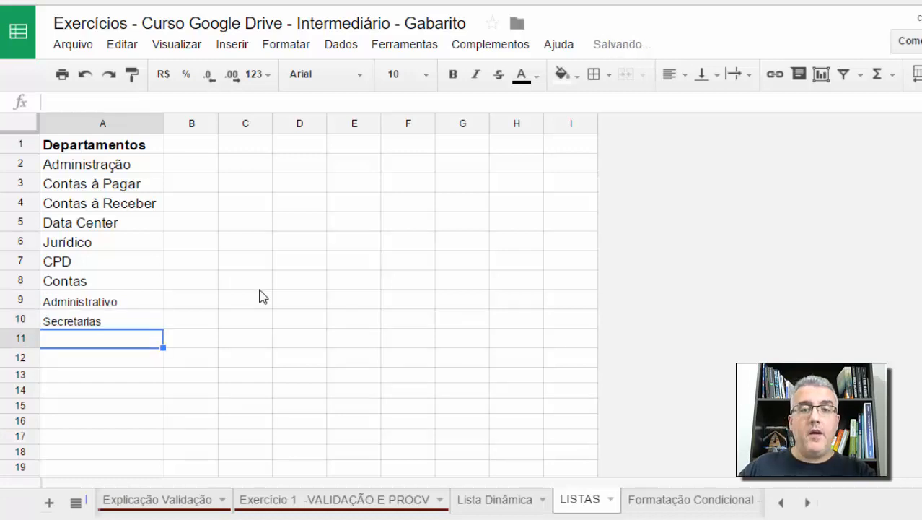
Check the D8 dropdown on Lista Dinâmica for the newly added departments, leaving the cell empty
left_click(491, 500)
left_click(665, 257)
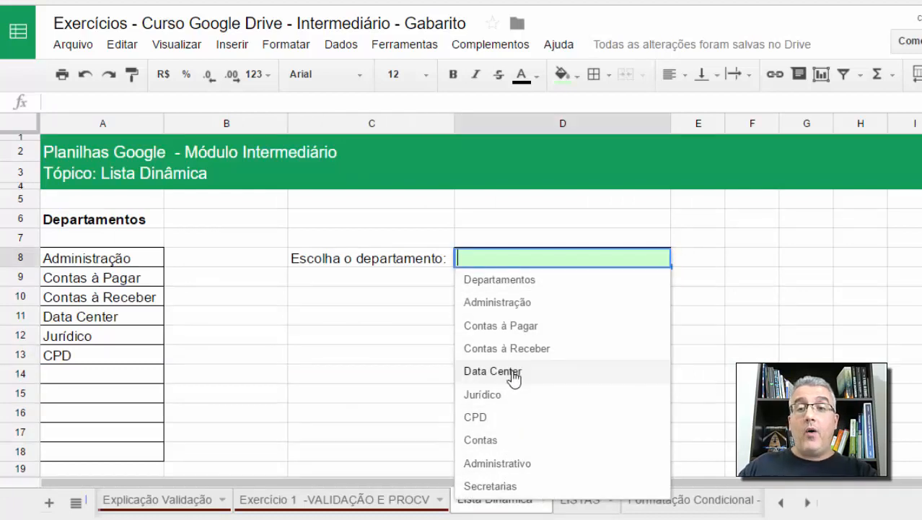
left_click(373, 280)
left_click(578, 261)
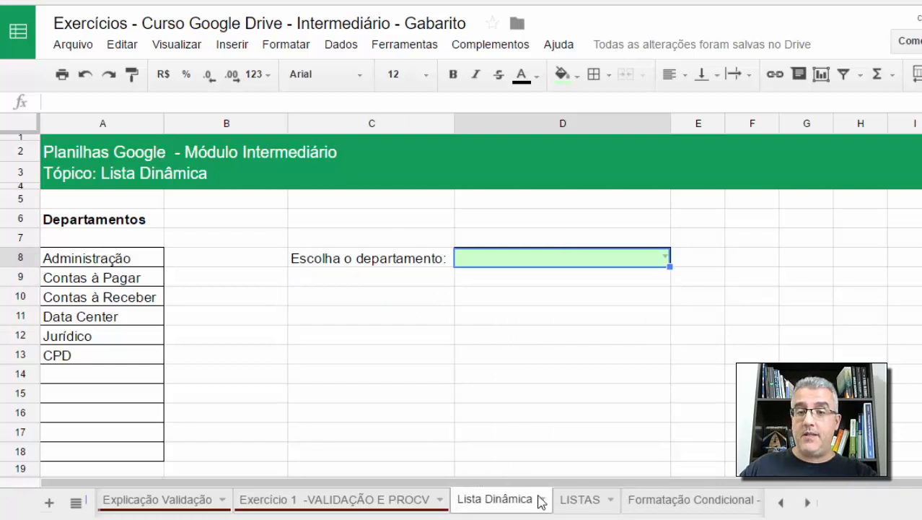
Enter "administração" in both cells A11 and A12 of the LISTAS sheet
left_click(583, 498)
left_click(97, 342)
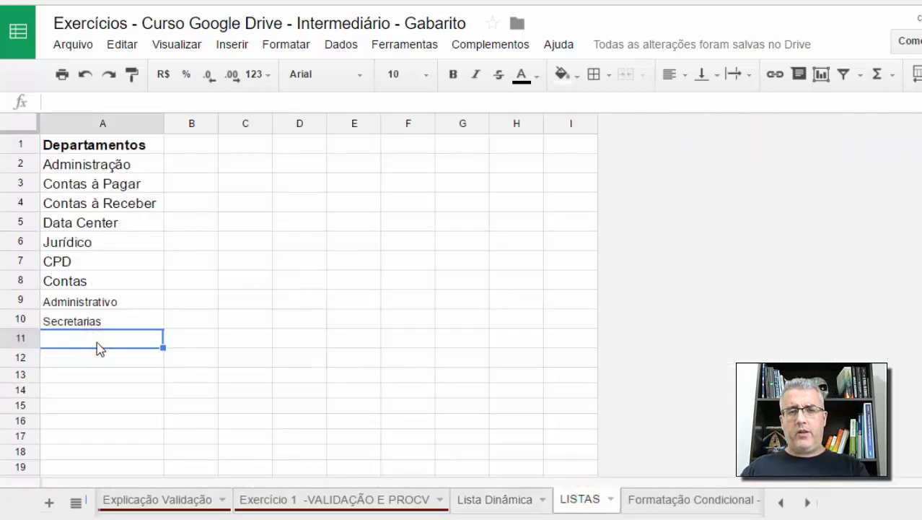
type("admi")
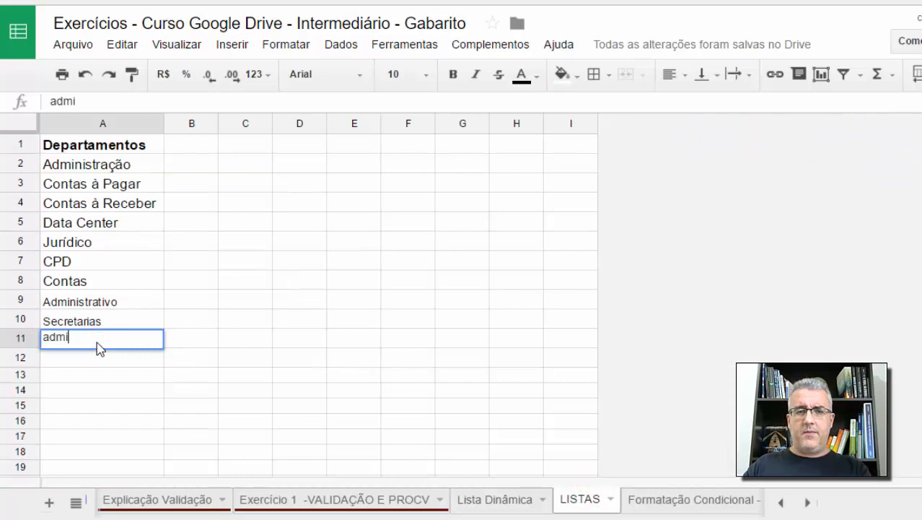
type("nistração")
key("Return")
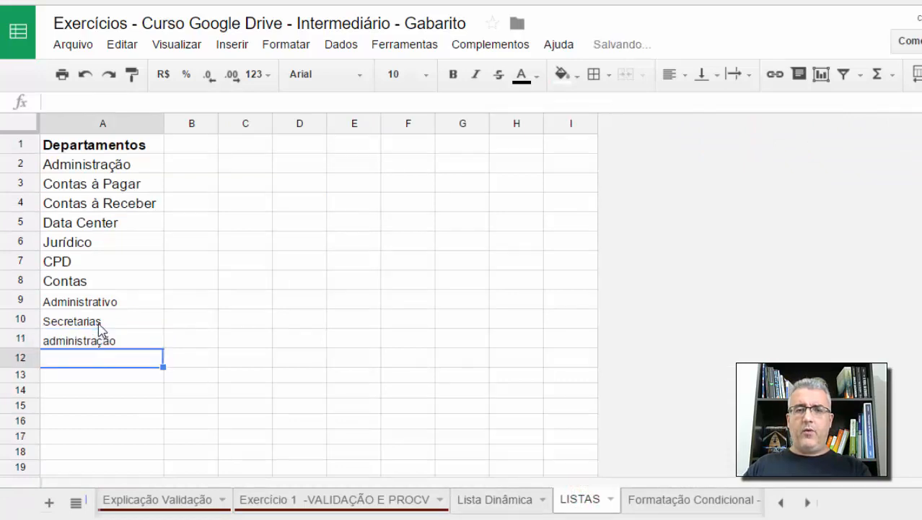
type("administração")
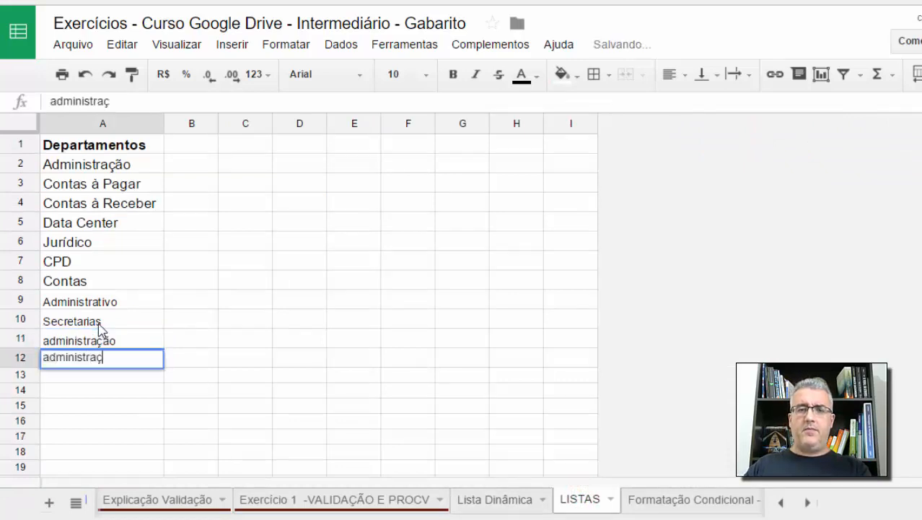
key("Return")
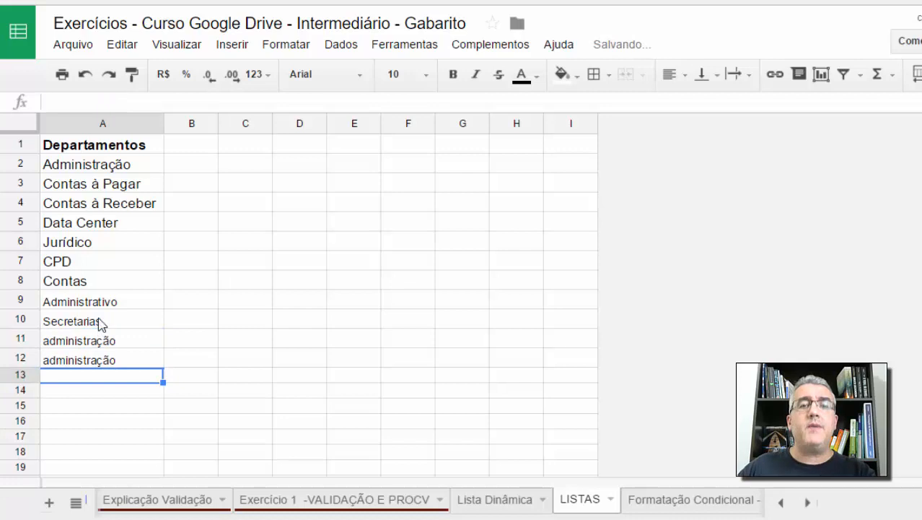
Inspect how the D8 dropdown on Lista Dinâmica handles the repeated "administração" entries, and close it without choosing
left_click(509, 499)
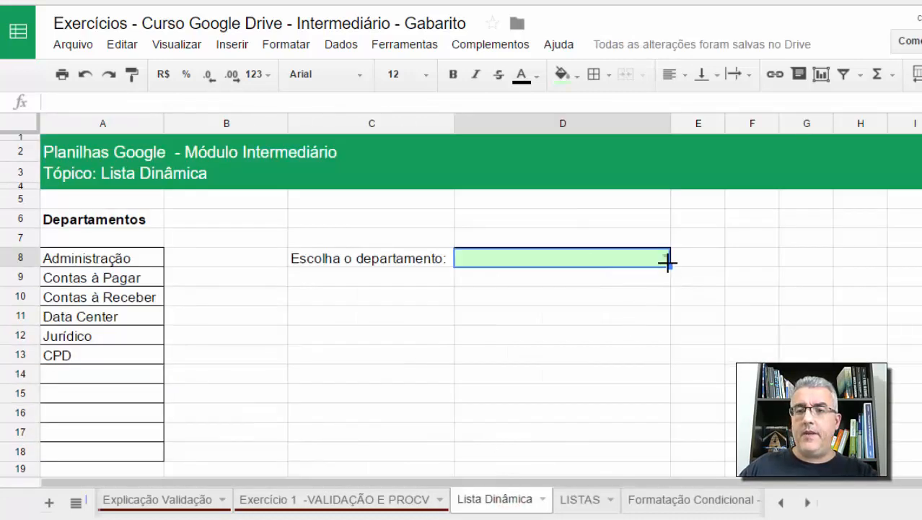
left_click(665, 259)
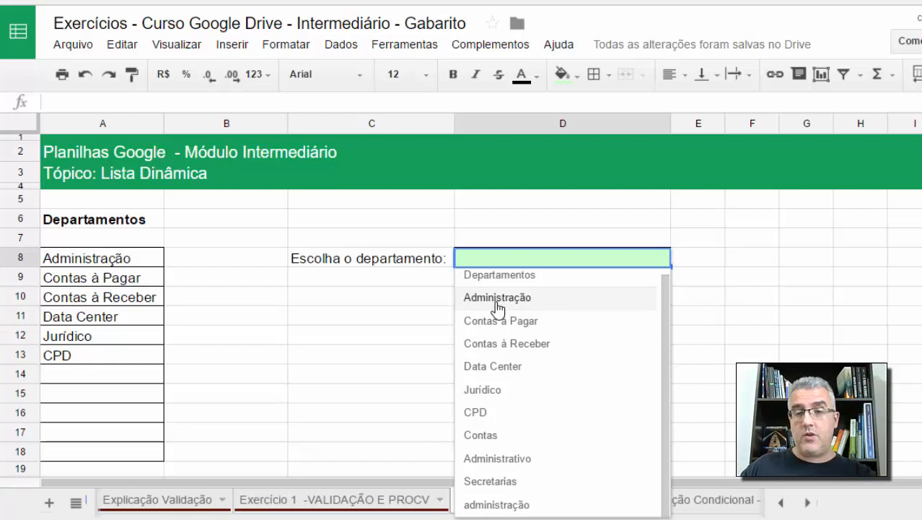
key("Escape")
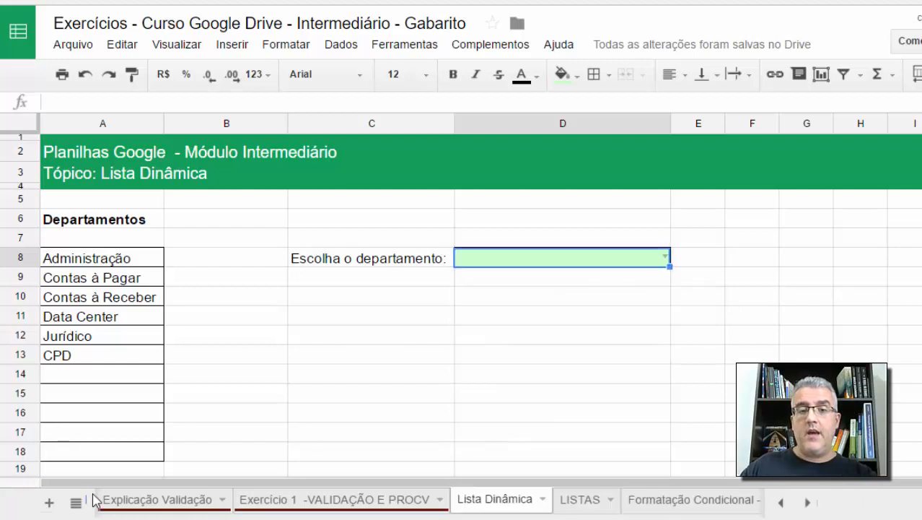
Delete all department entries below Contas in column A of LISTAS, and return to cell A1
left_click(581, 500)
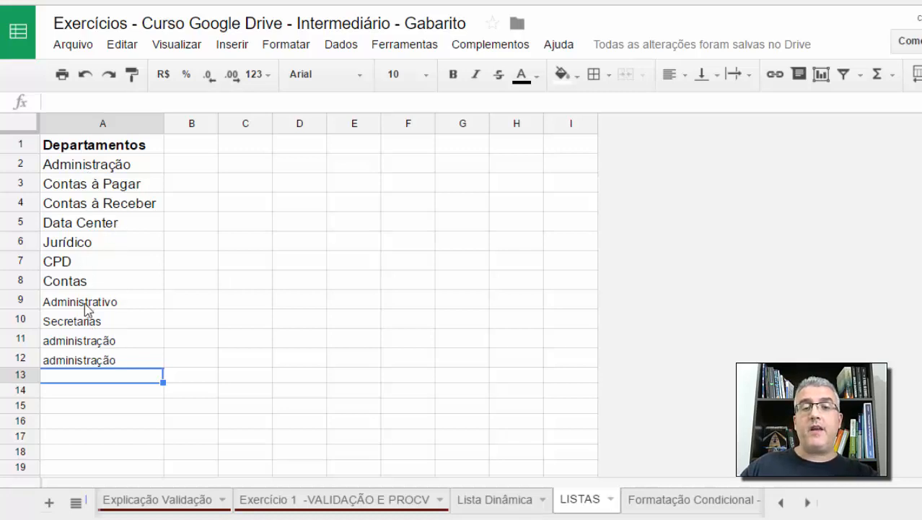
left_click_drag(85, 303, 87, 405)
key("Delete")
key("Up")
key("Up")
key("Up")
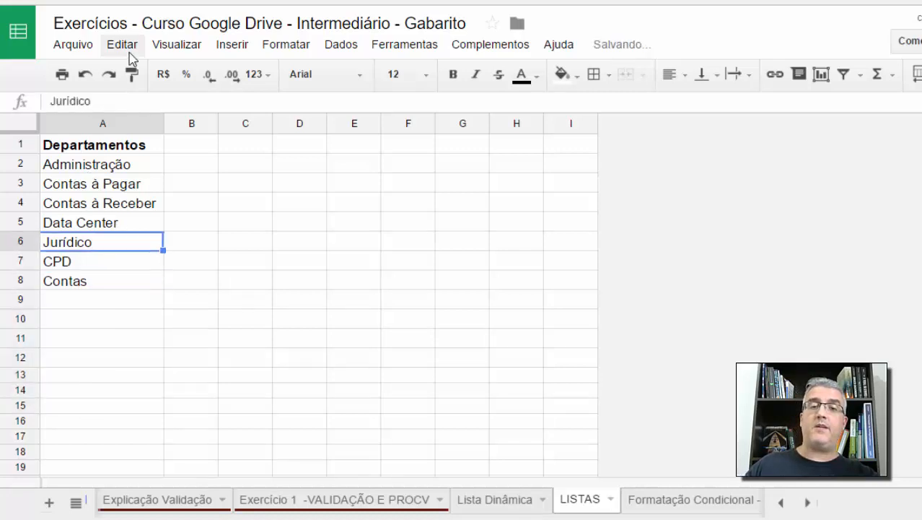
key("Up")
key("Up")
key("Up")
key("Up")
key("Up")
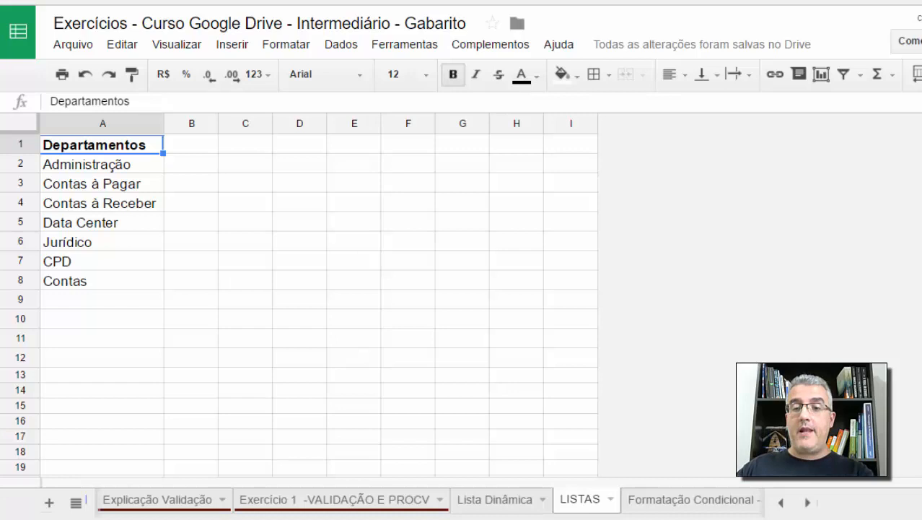
Review the D8 dropdown on Lista Dinâmica after the deletion, and close it without choosing a department
left_click(509, 499)
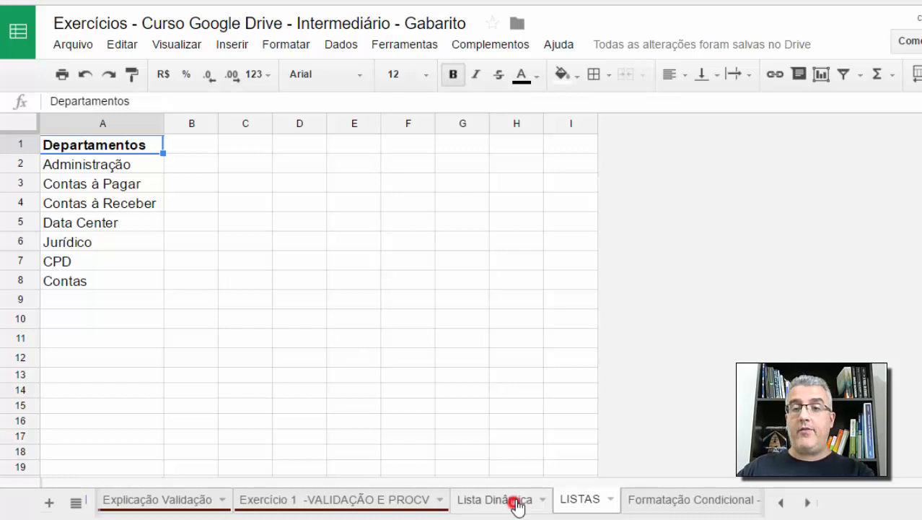
left_click(497, 257)
left_click(666, 257)
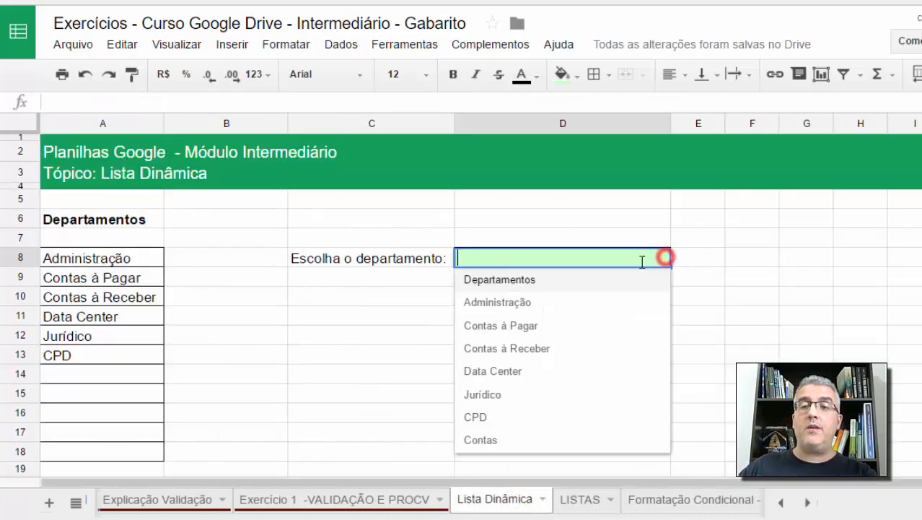
left_click(786, 320)
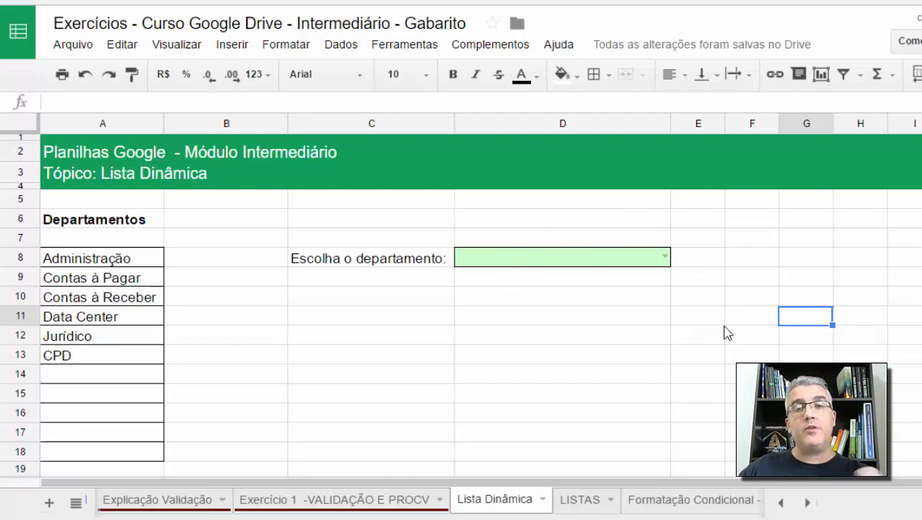
left_click(564, 302)
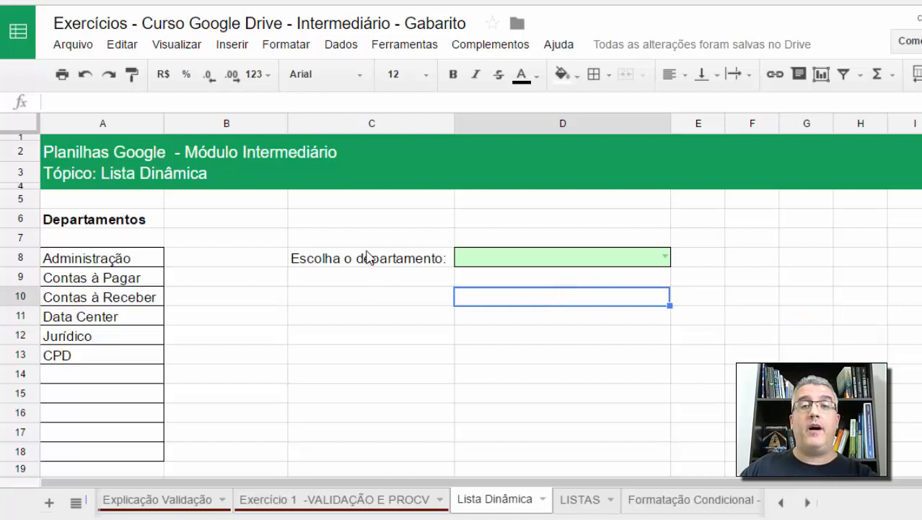
Change the Lista Dinâmica sheet tab's colour to the same dark red as the Exercício 1 tab
left_click(577, 498)
left_click(534, 505)
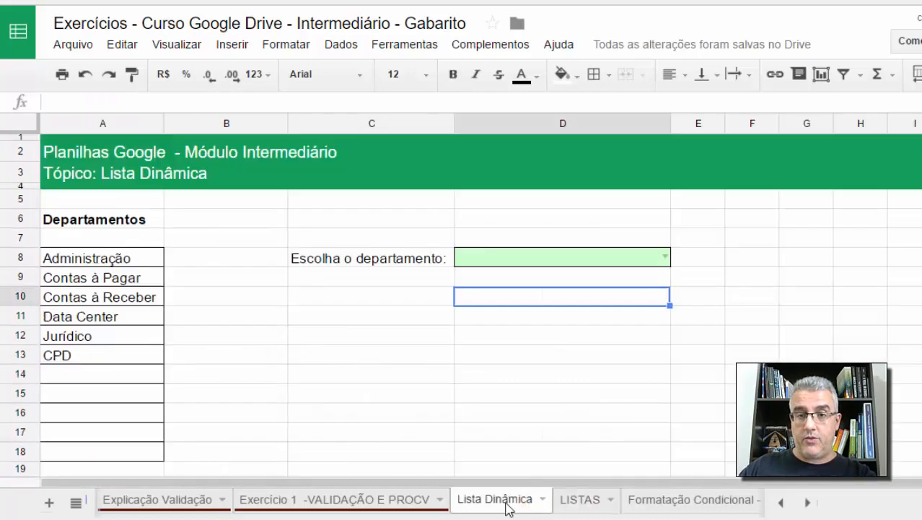
right_click(508, 509)
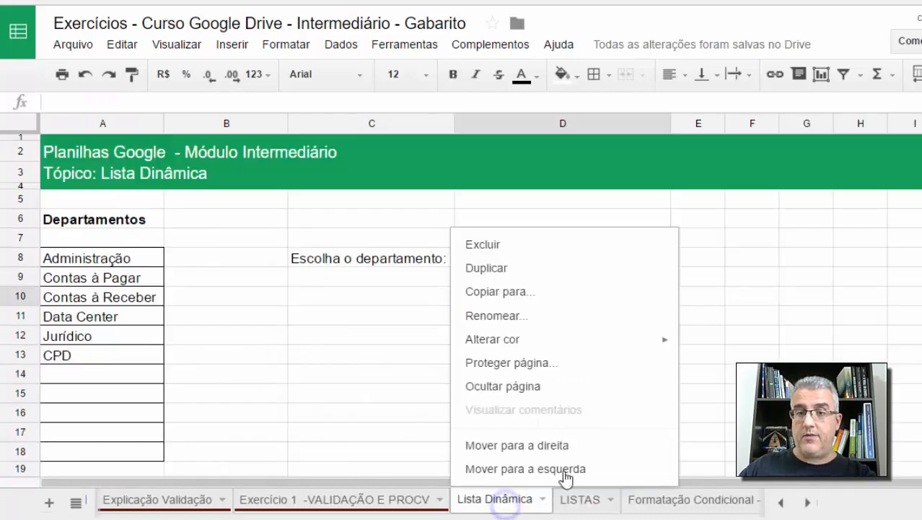
left_click(532, 347)
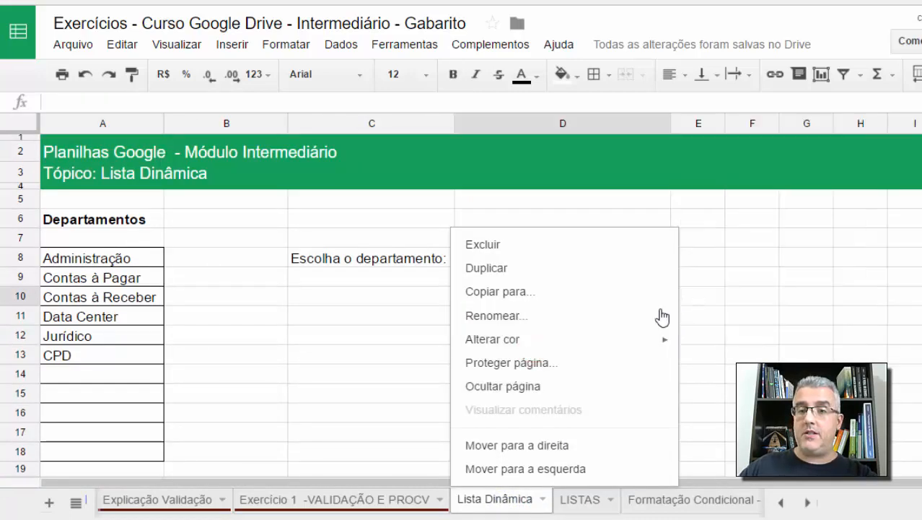
left_click(590, 337)
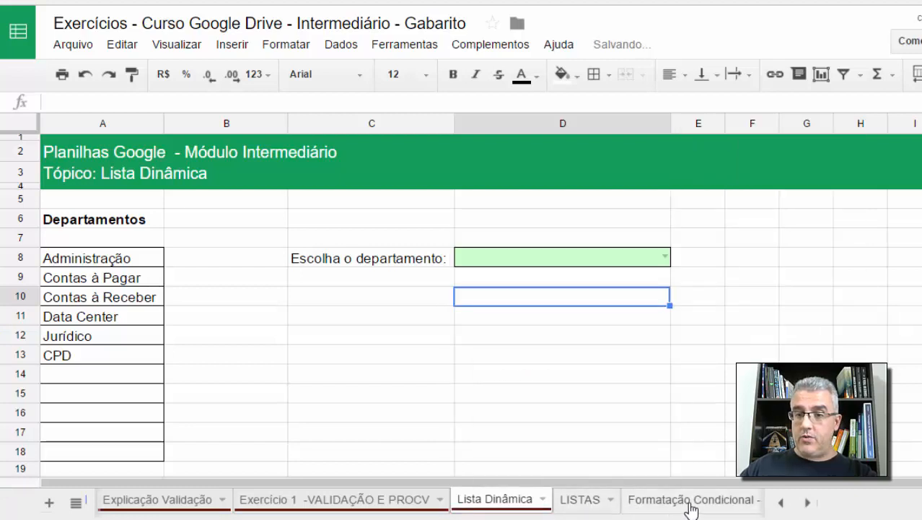
Colour the LISTAS sheet tab dark red to match the Lista Dinâmica tab
left_click(582, 500)
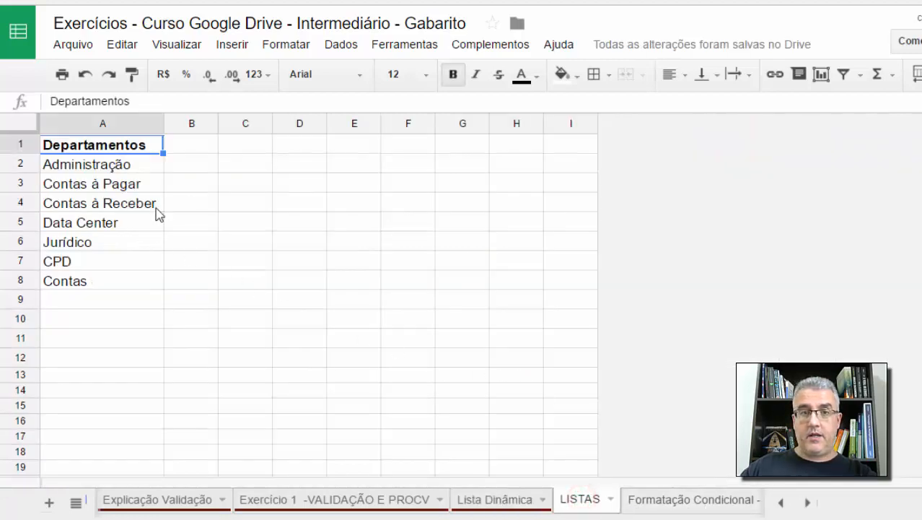
right_click(590, 500)
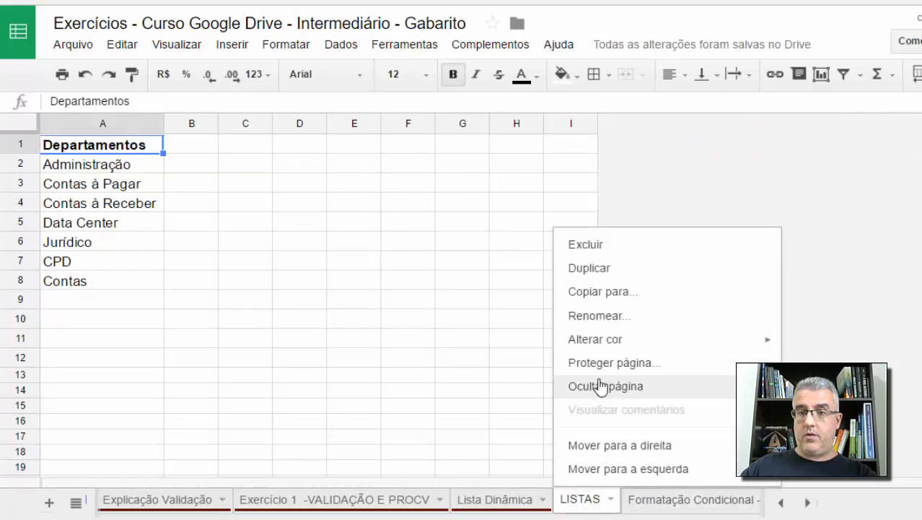
left_click(603, 340)
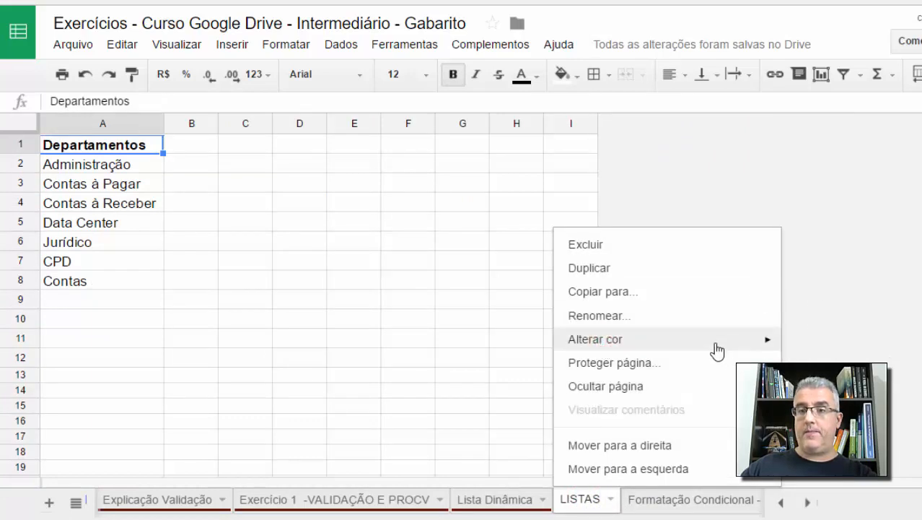
mouse_move(761, 350)
left_click(802, 287)
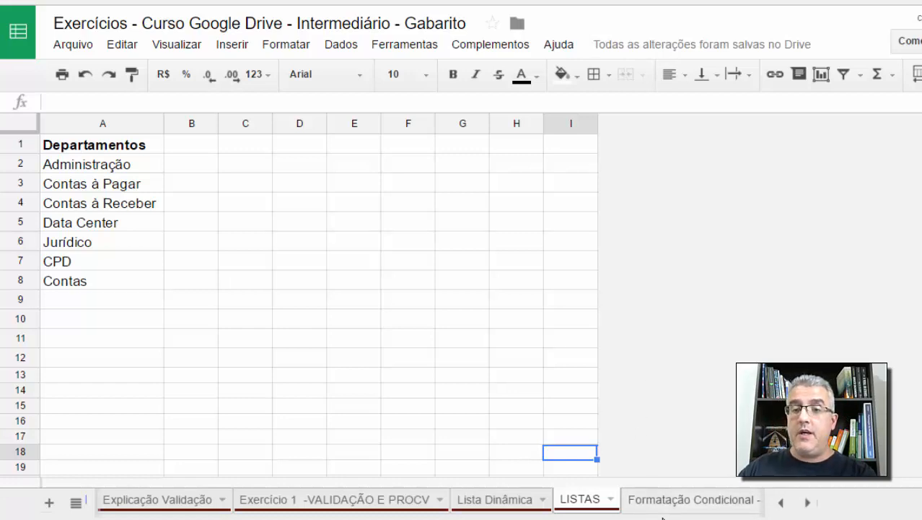
left_click(422, 304)
left_click(807, 503)
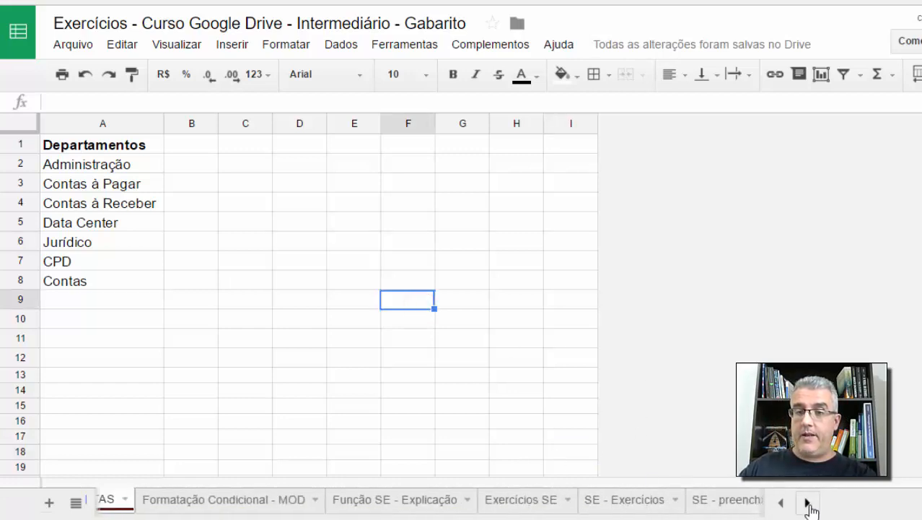